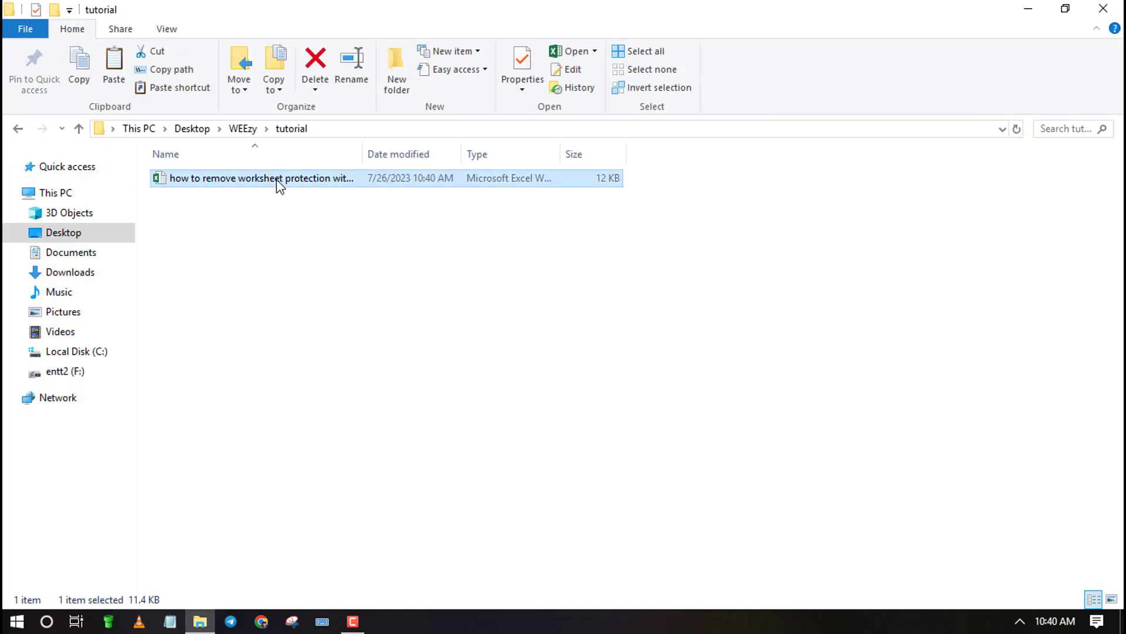
Copy the worksheet-protection workbook and paste a duplicate into the same tutorial folder.
{"action": "right_click", "coordinate": [277, 181]}
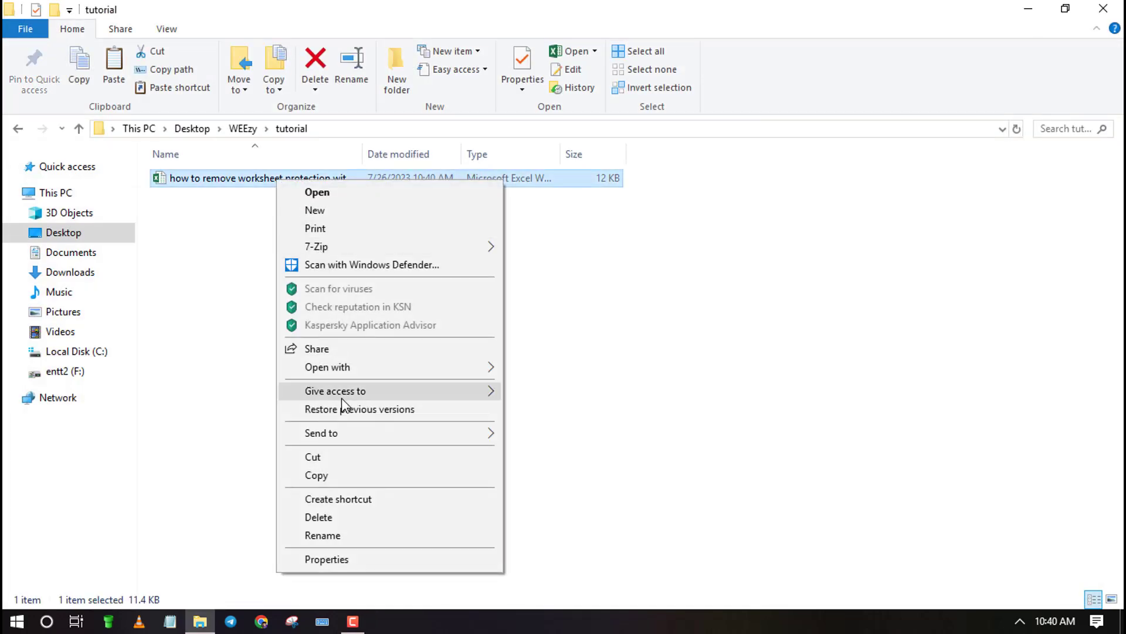
{"action": "left_click", "coordinate": [321, 474]}
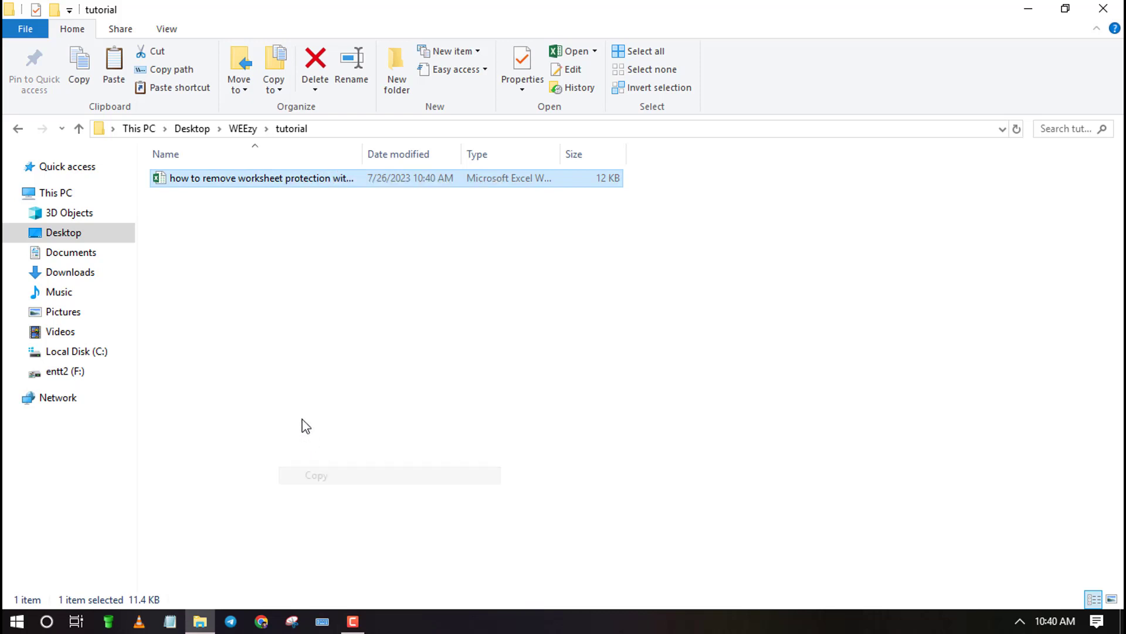
{"action": "left_click", "coordinate": [205, 230]}
{"action": "right_click", "coordinate": [205, 231]}
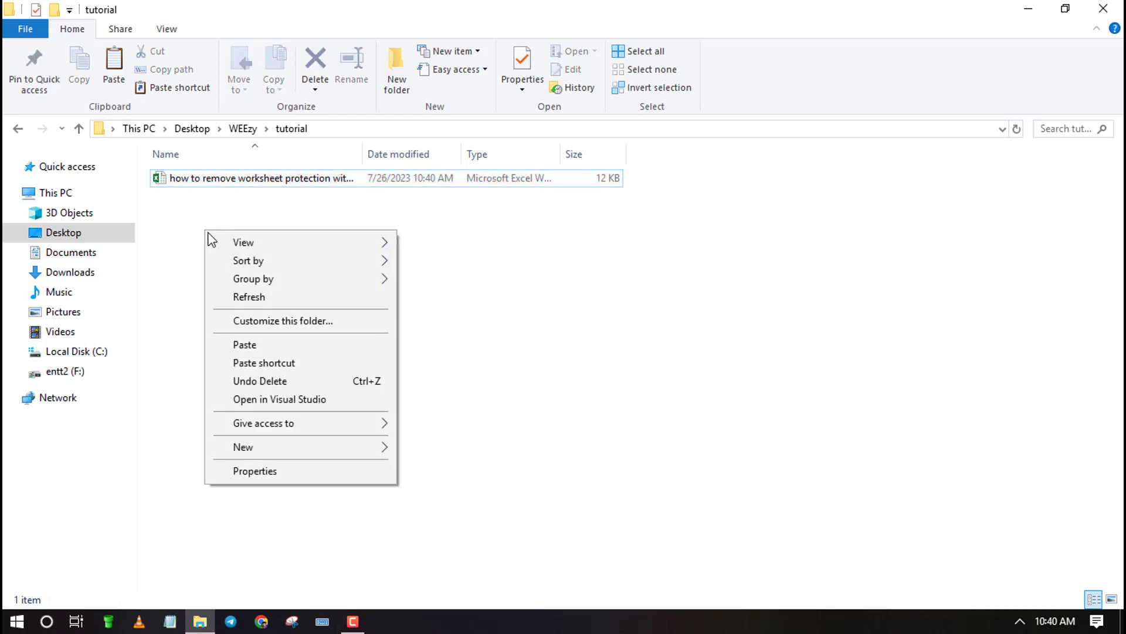
{"action": "left_click", "coordinate": [256, 346]}
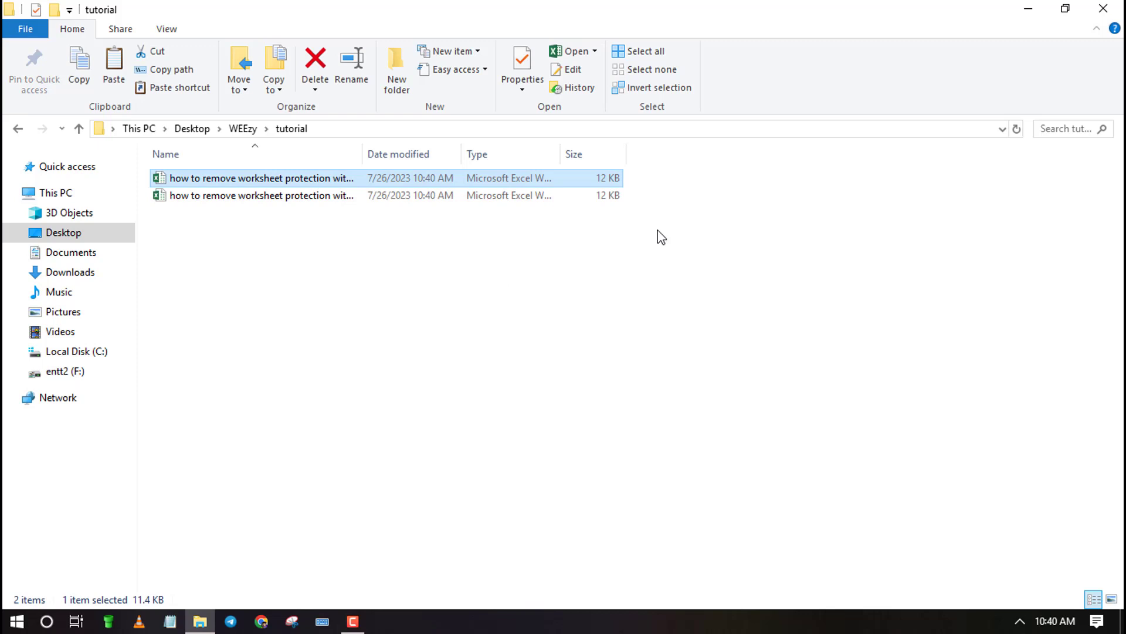
Widen the Name column to show full names and select the '- Copy.xlsx' workbook.
{"action": "left_click_drag", "start_coordinate": [362, 153], "coordinate": [519, 153]}
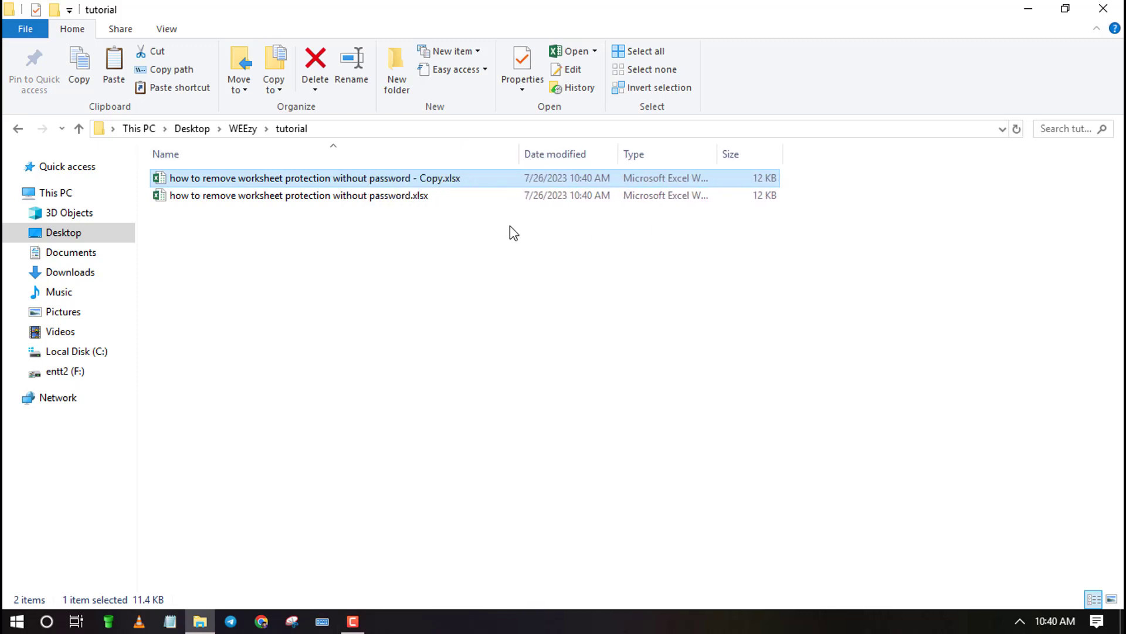
{"action": "left_click", "coordinate": [511, 231]}
{"action": "left_click", "coordinate": [440, 179]}
Rename the '- Copy' file's extension from xlsx to zip, confirming the extension-change warning.
{"action": "right_click", "coordinate": [440, 181]}
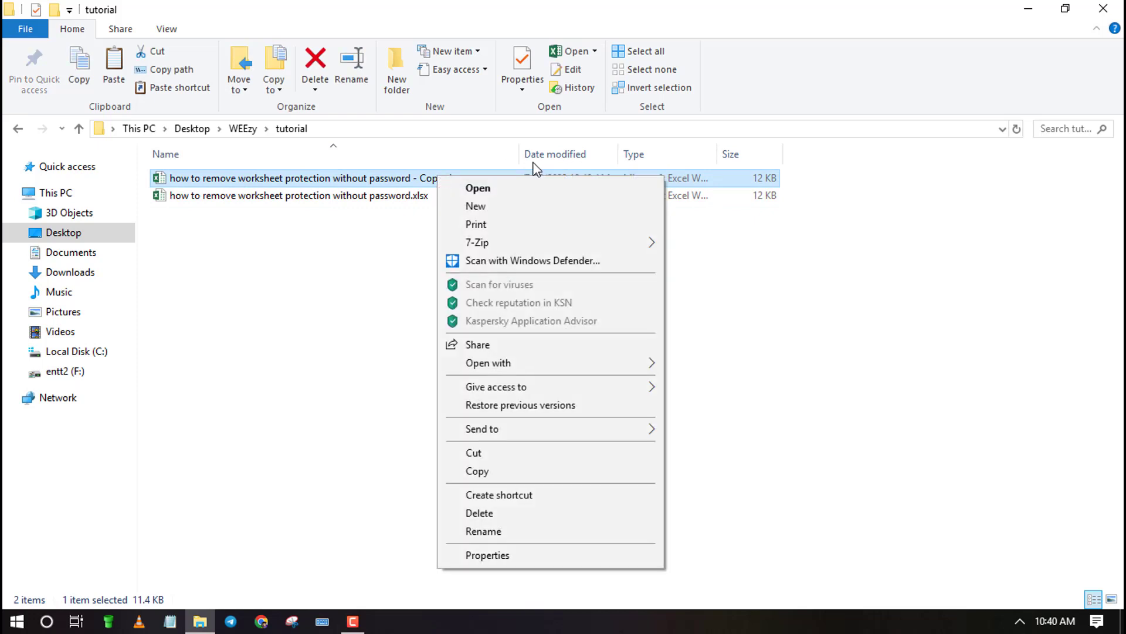
{"action": "left_click", "coordinate": [498, 531]}
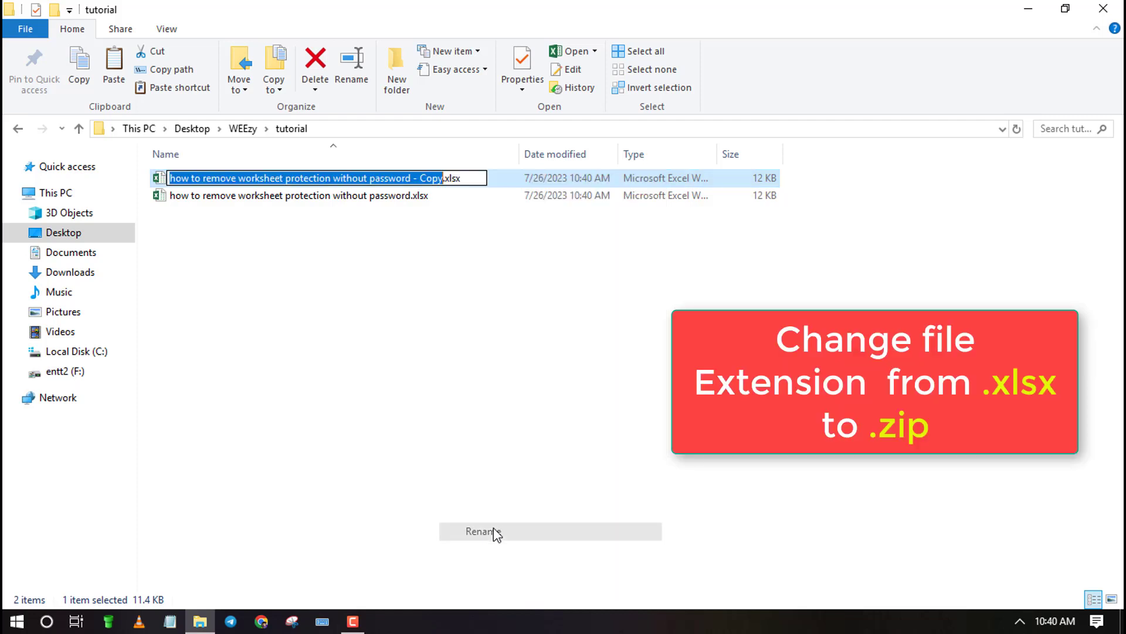
{"action": "left_click", "coordinate": [470, 178]}
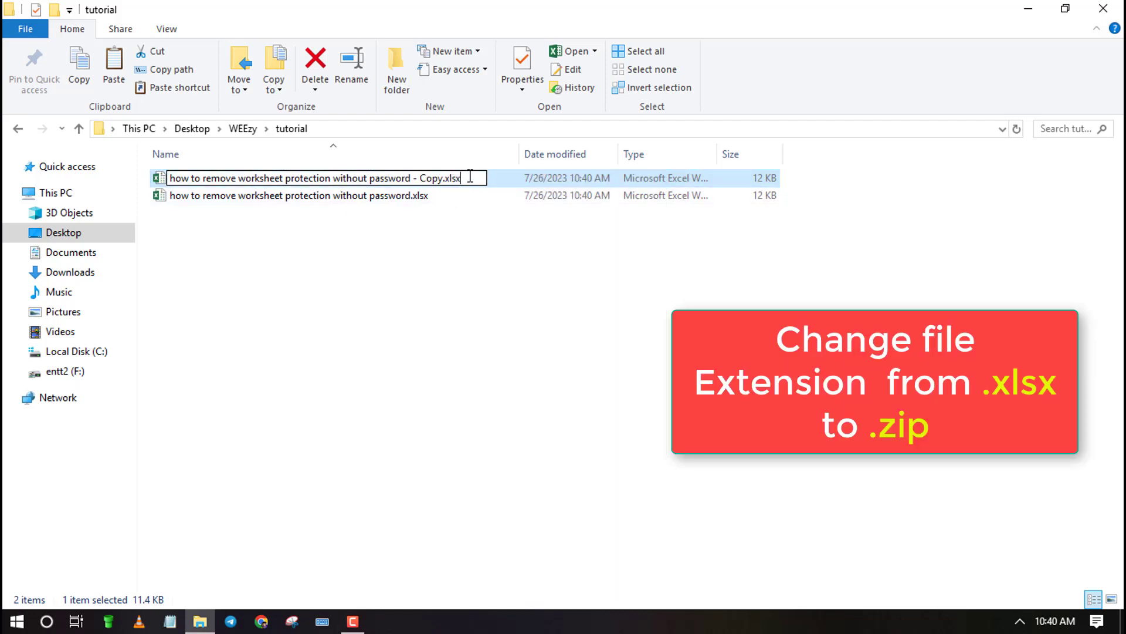
{"action": "key", "text": "BackSpace"}
{"action": "key", "text": "BackSpace"}
{"action": "key", "text": "BackSpace"}
{"action": "key", "text": "BackSpace"}
{"action": "type", "text": "zip"}
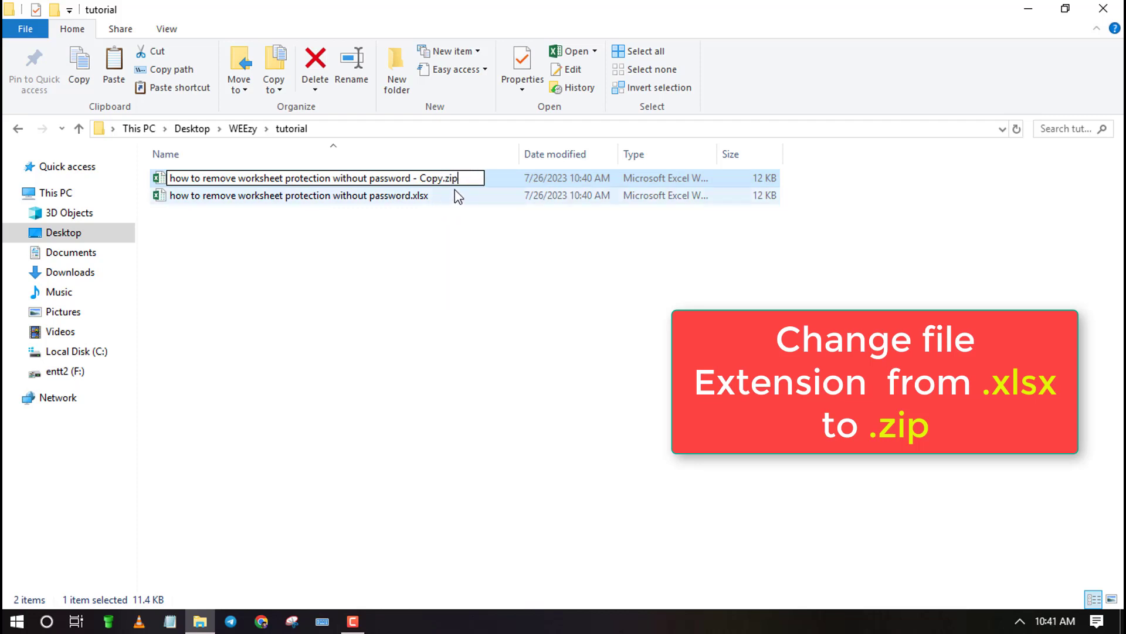
{"action": "left_click", "coordinate": [499, 374]}
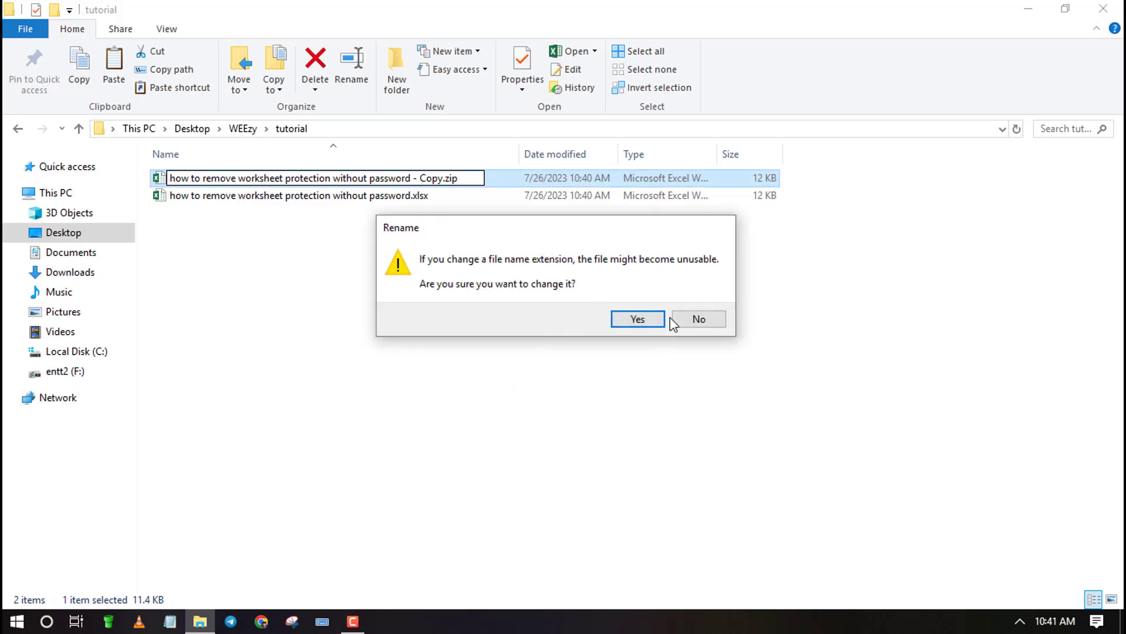
{"action": "left_click", "coordinate": [640, 320]}
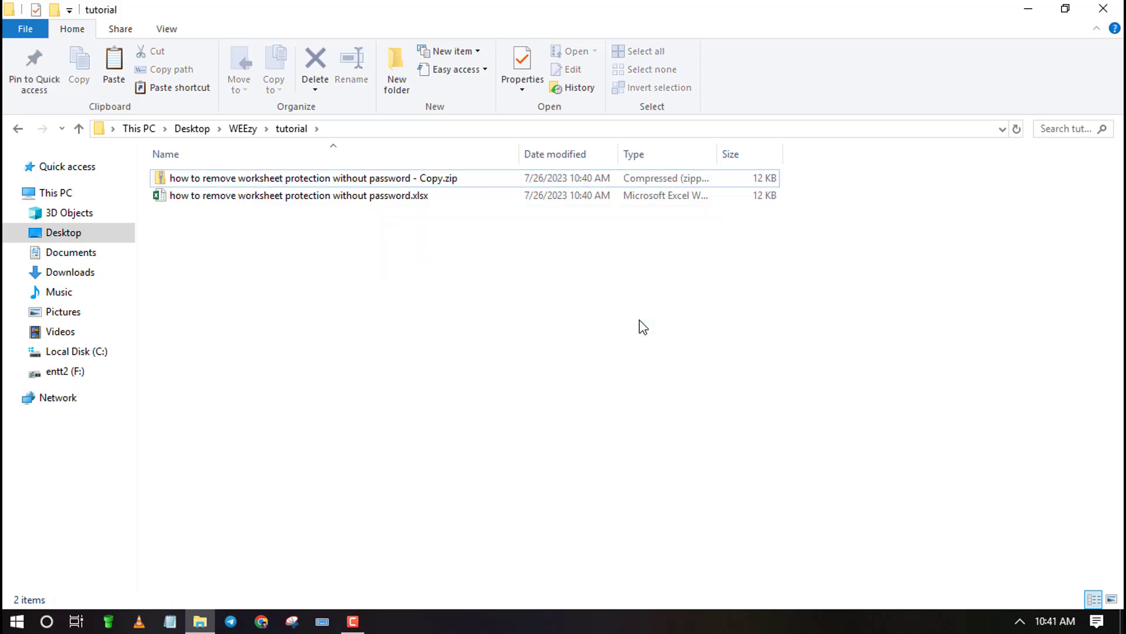
Use Extract all on the '- Copy.zip' file, extracting into the suggested same-name folder.
{"action": "left_click", "coordinate": [467, 183]}
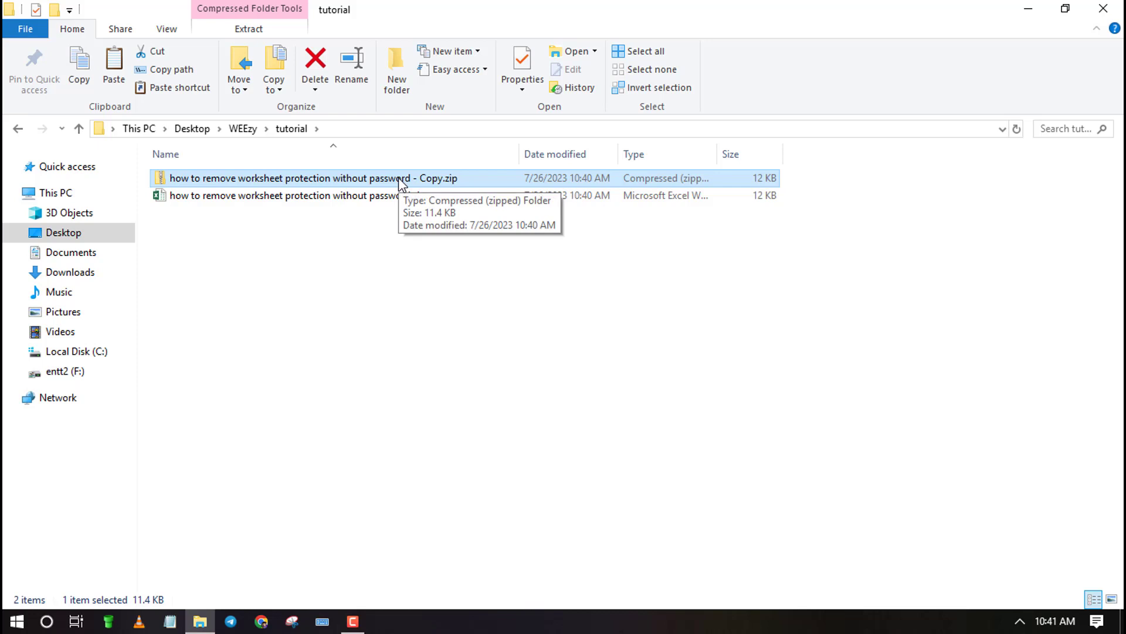
{"action": "left_click", "coordinate": [257, 32]}
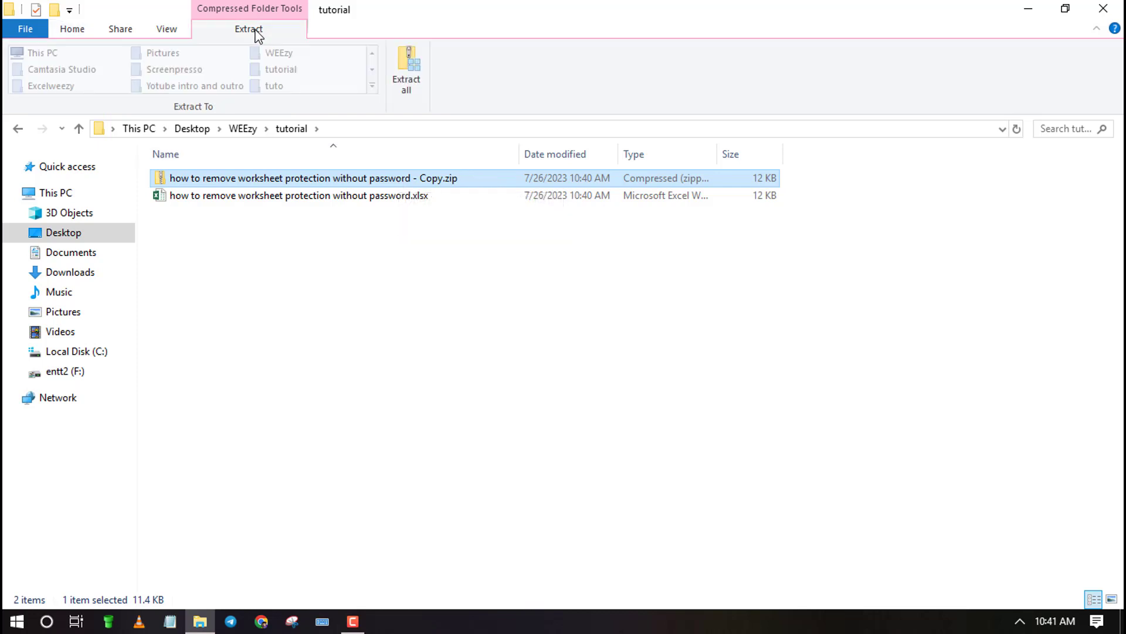
{"action": "left_click", "coordinate": [409, 75]}
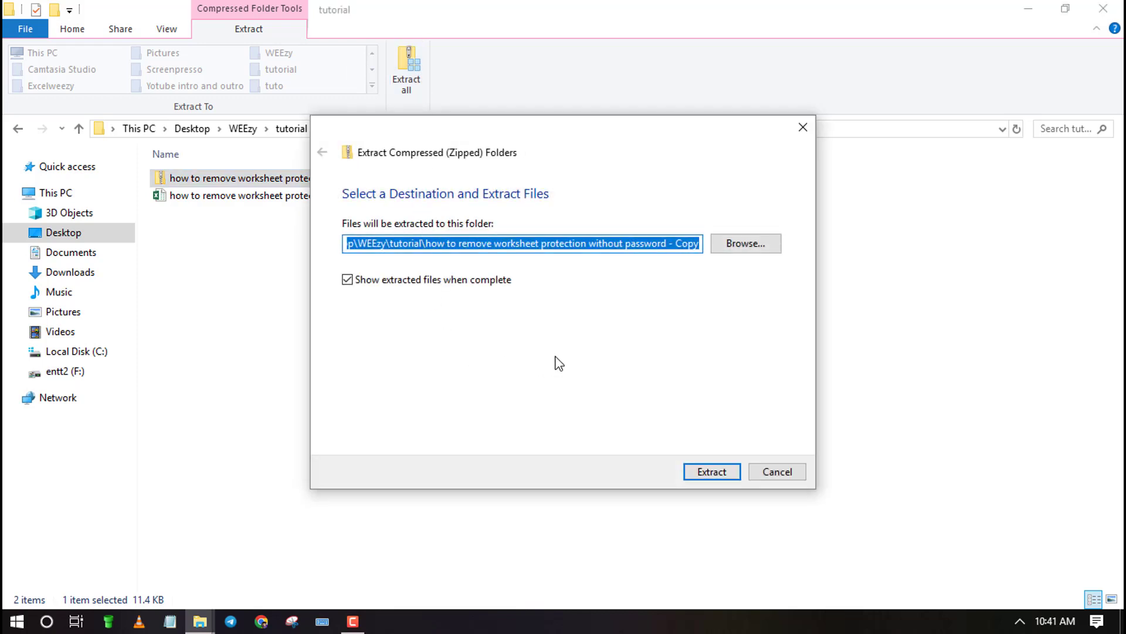
{"action": "left_click", "coordinate": [711, 471]}
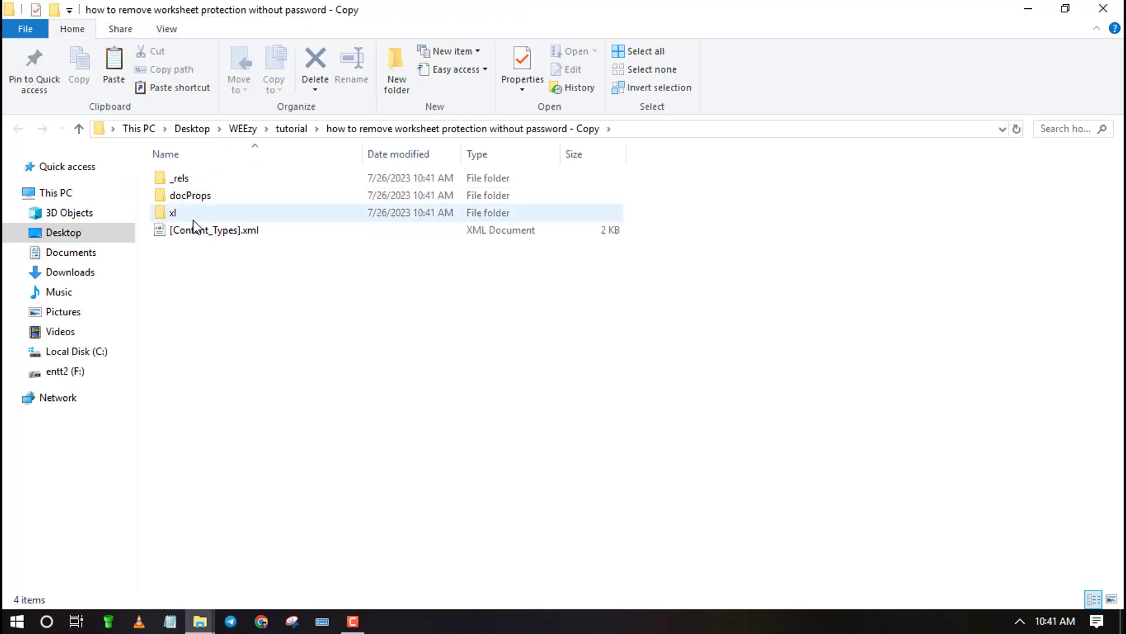
Navigate into xl\worksheets, select sheet1.xml, and list the apps available under Open.
{"action": "left_click", "coordinate": [231, 215]}
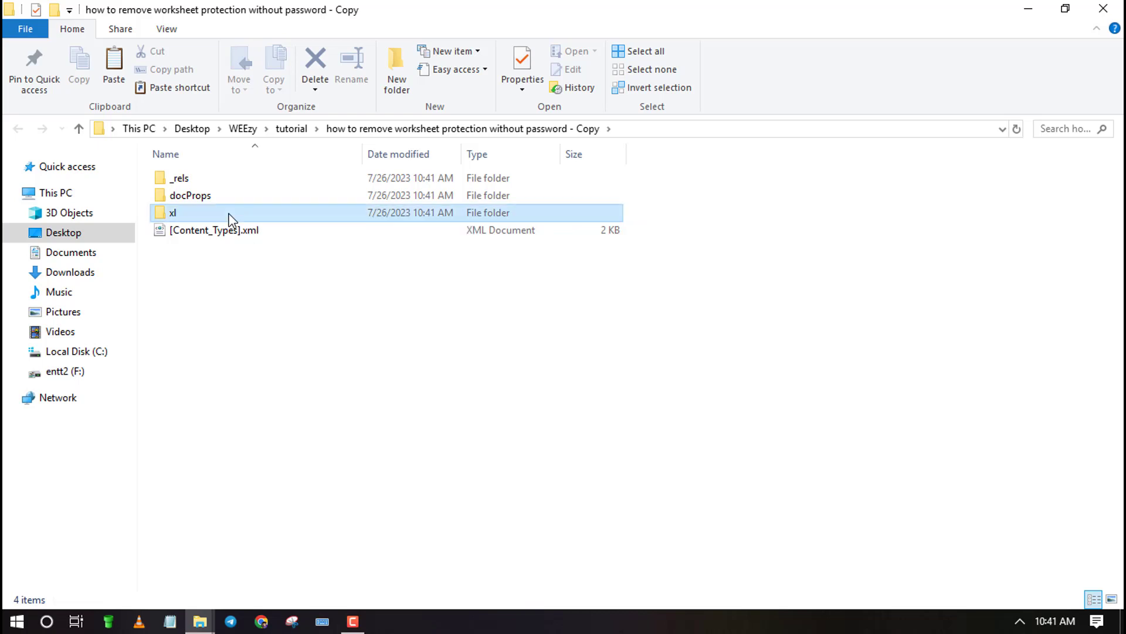
{"action": "double_click", "coordinate": [315, 216]}
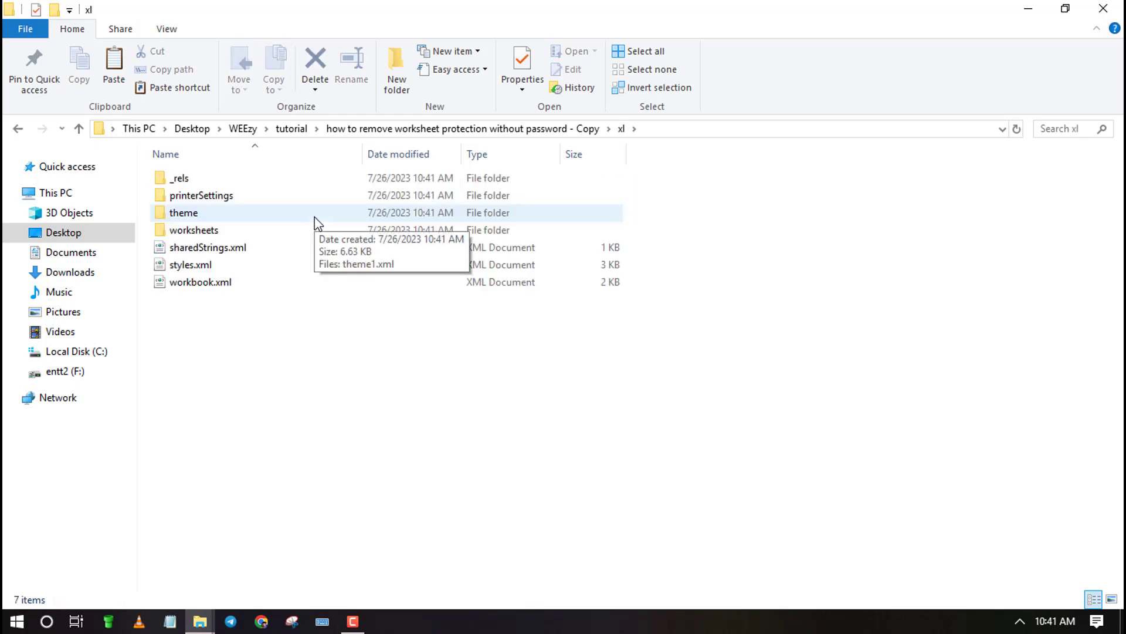
{"action": "double_click", "coordinate": [246, 233]}
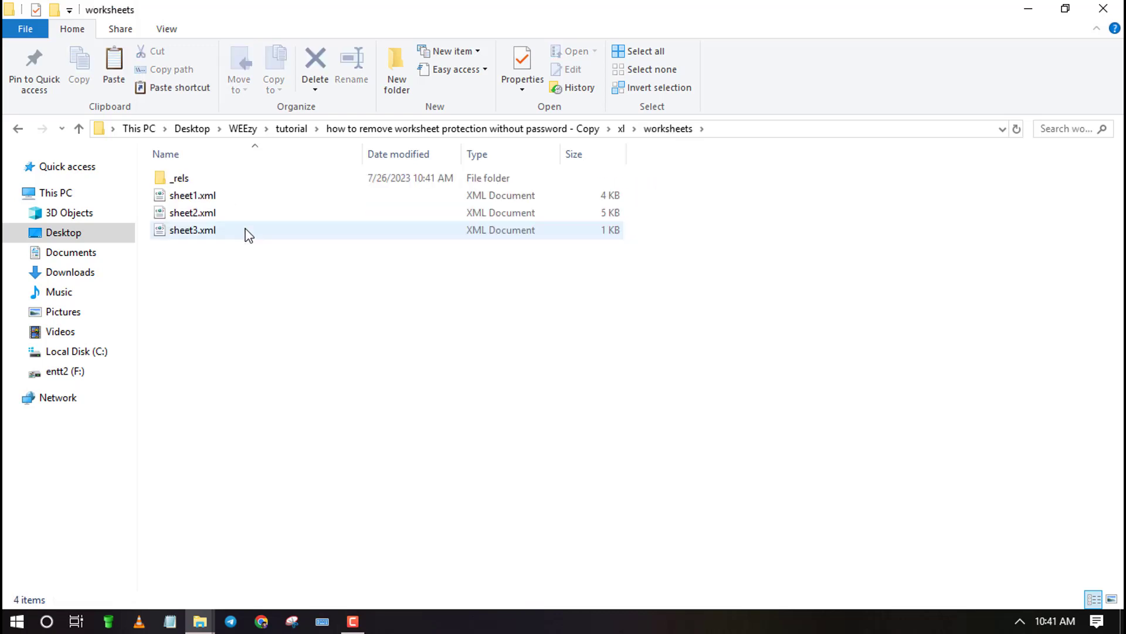
{"action": "left_click", "coordinate": [230, 194]}
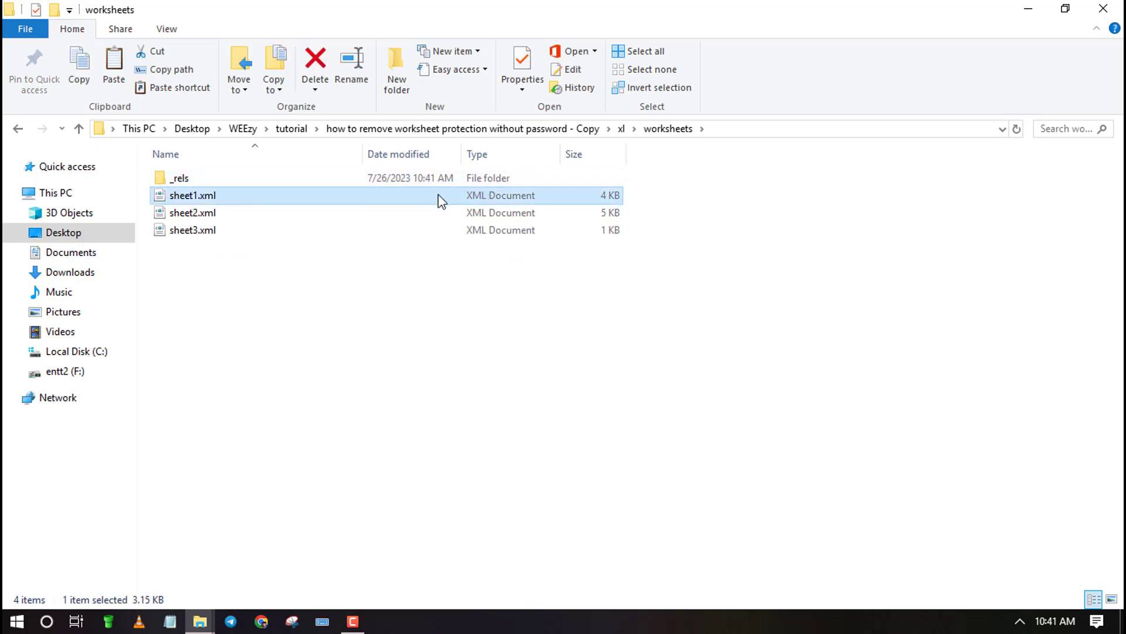
{"action": "left_click", "coordinate": [596, 51]}
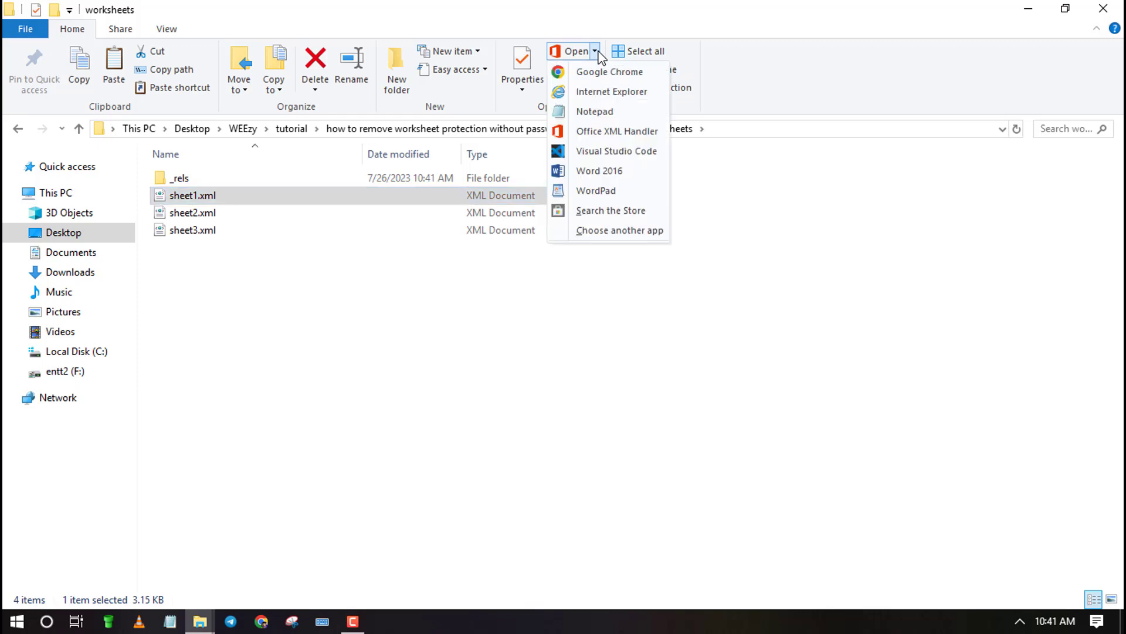
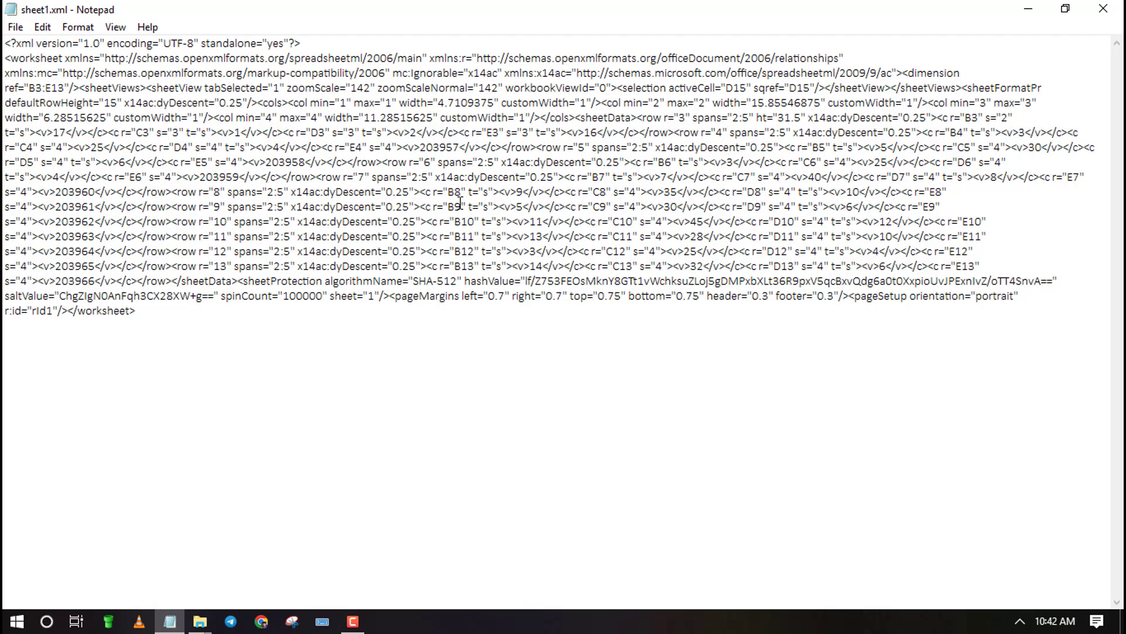
Search sheet1.xml for 'Protection' and place the cursor inside the <sheetProtection> tag.
{"action": "key", "text": "ctrl+f"}
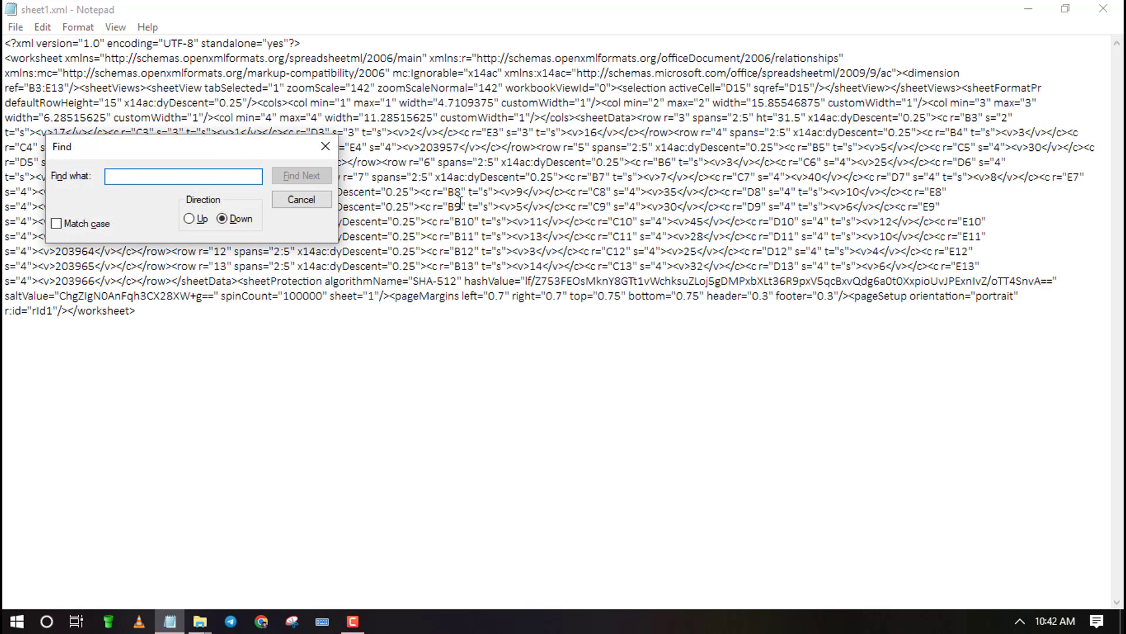
{"action": "left_click_drag", "start_coordinate": [199, 151], "coordinate": [255, 148]}
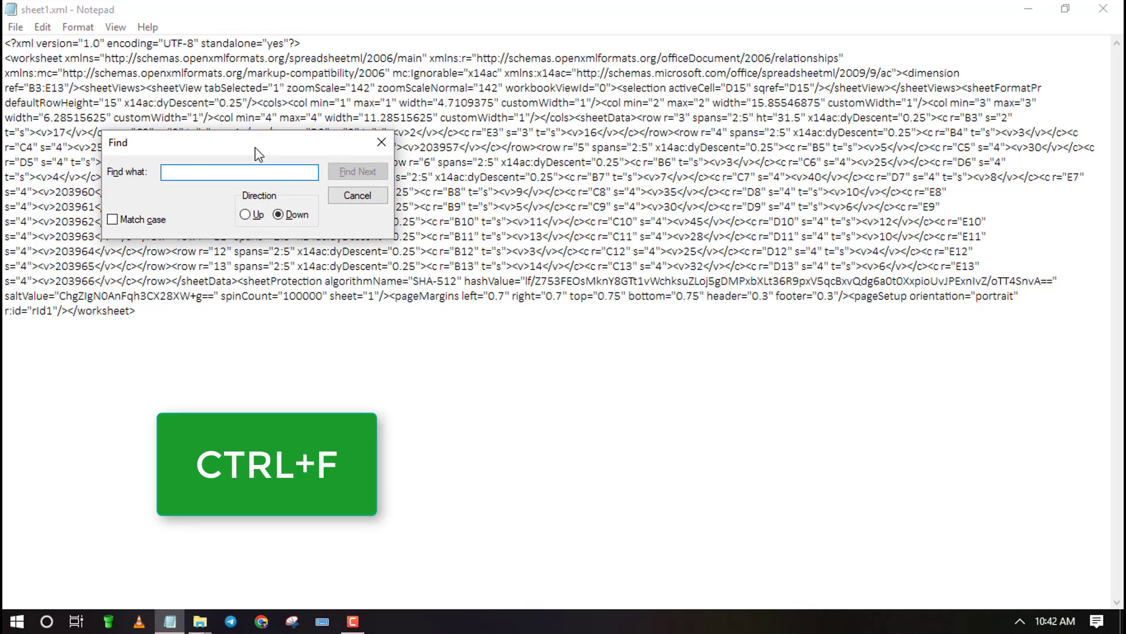
{"action": "type", "text": "Protection"}
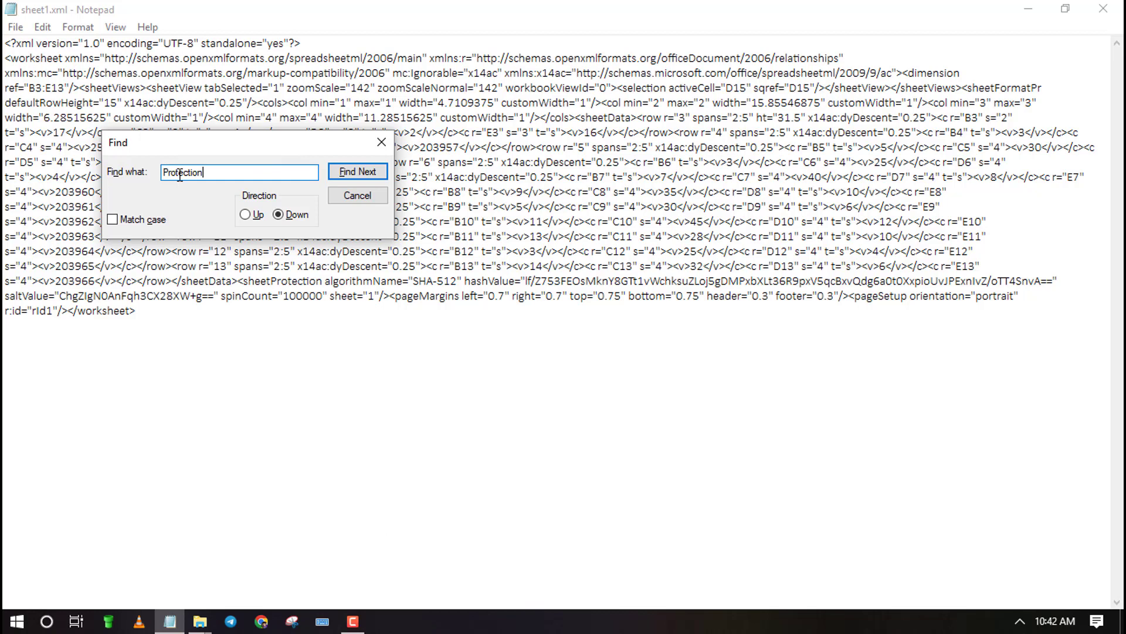
{"action": "left_click", "coordinate": [349, 172]}
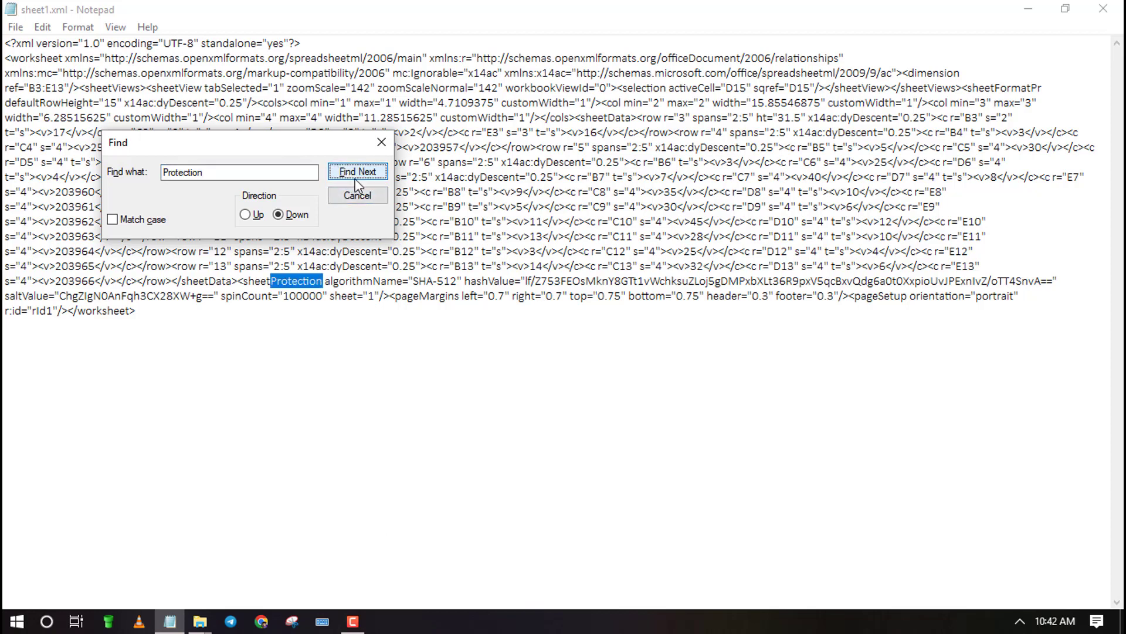
{"action": "left_click", "coordinate": [382, 142]}
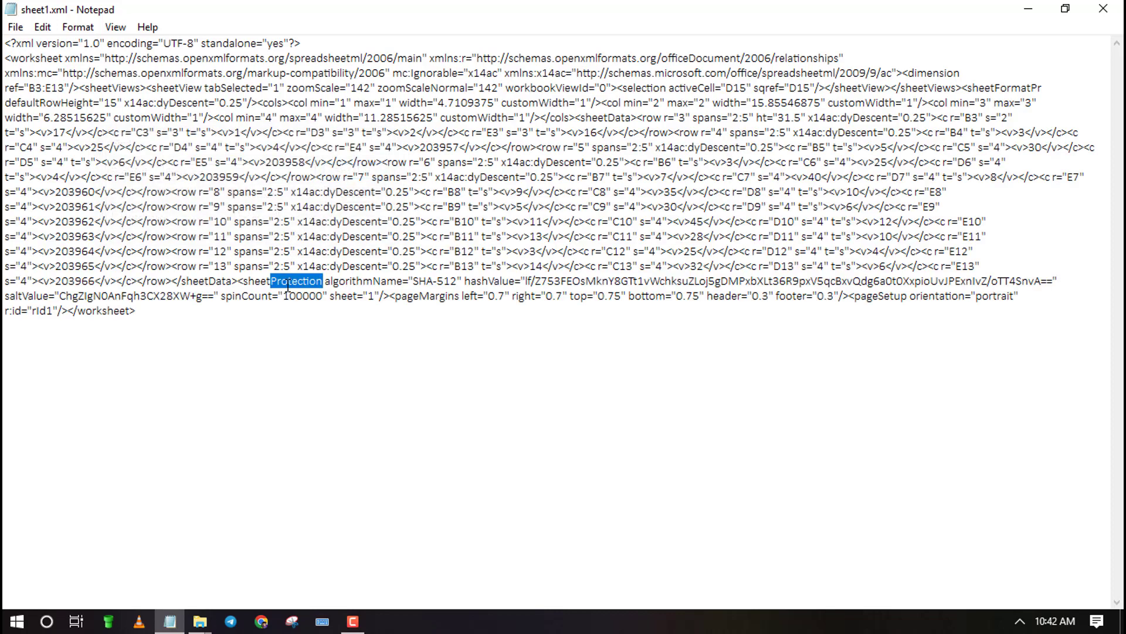
{"action": "left_click", "coordinate": [279, 281]}
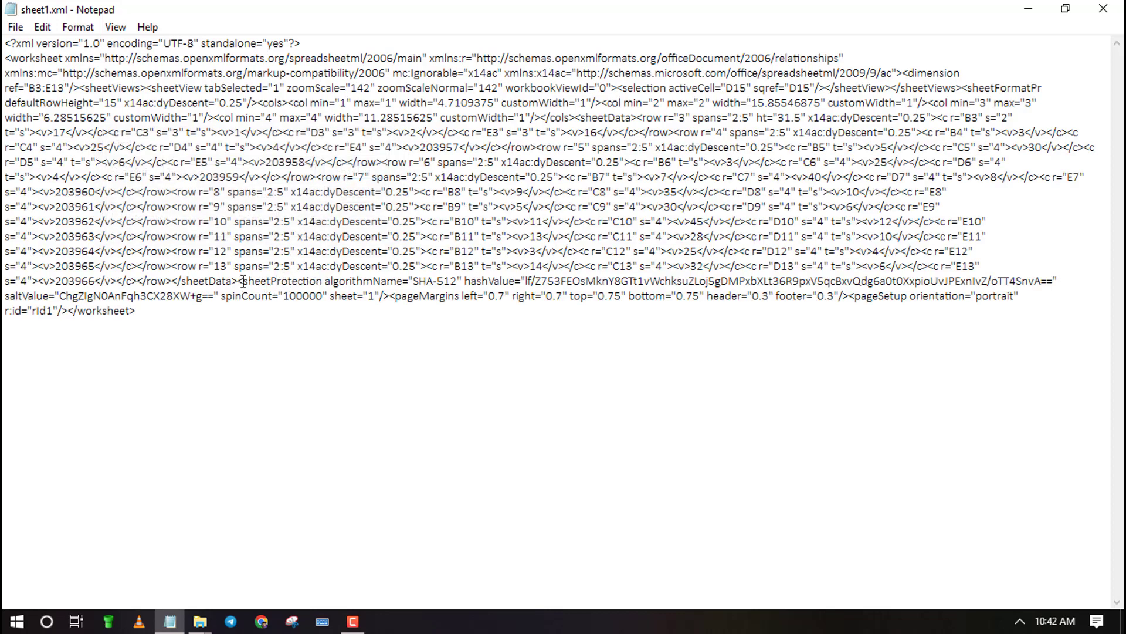
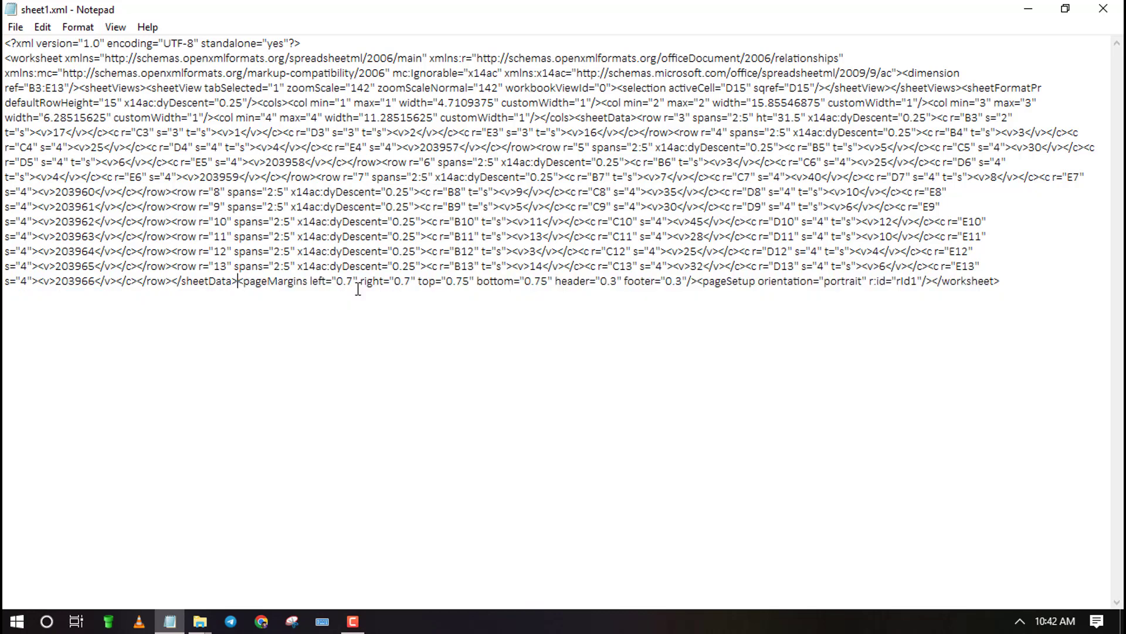
Save sheet1.xml in Notepad with the sheetProtection element removed.
{"action": "left_click", "coordinate": [22, 29]}
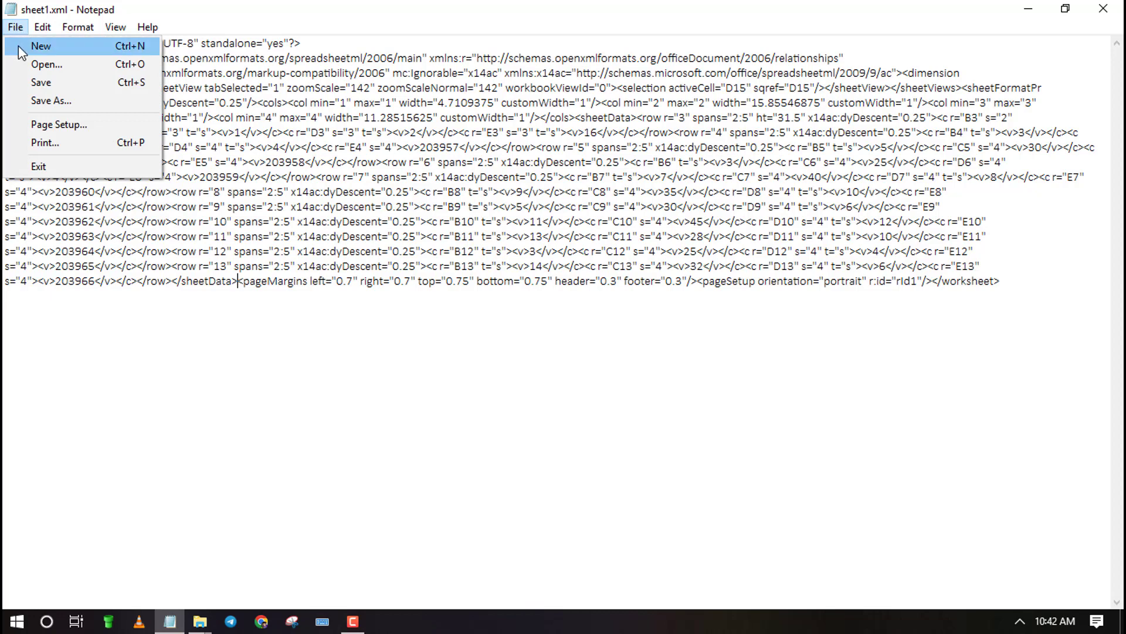
{"action": "left_click", "coordinate": [41, 83]}
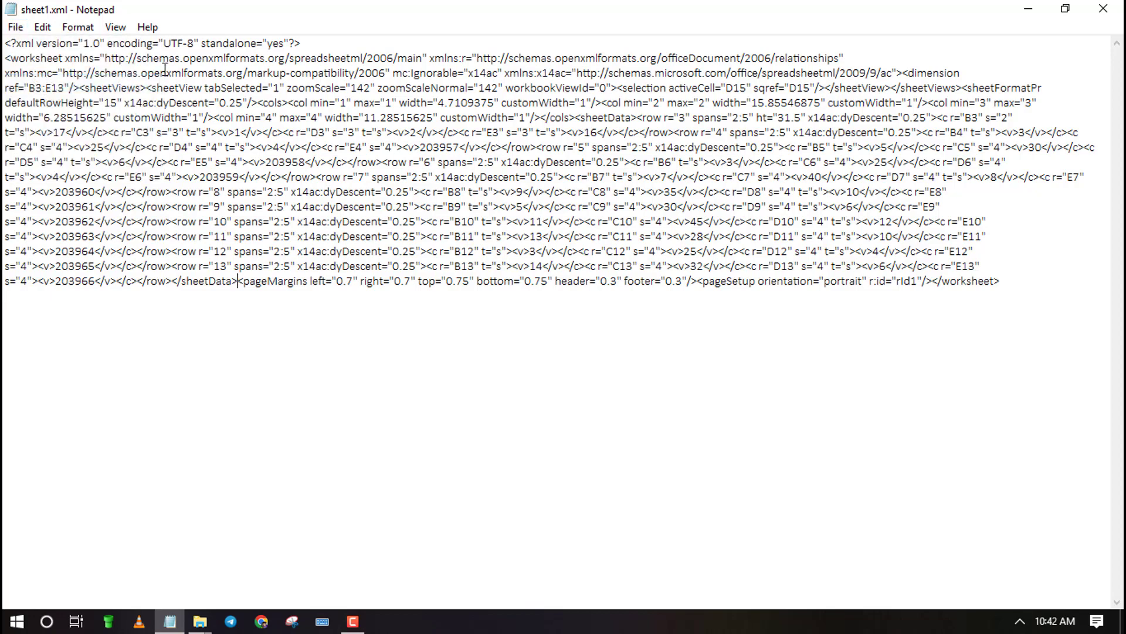
Close Notepad and zip _rels, docProps, xl and [Content_Types].xml into one compressed archive.
{"action": "left_click", "coordinate": [1103, 8]}
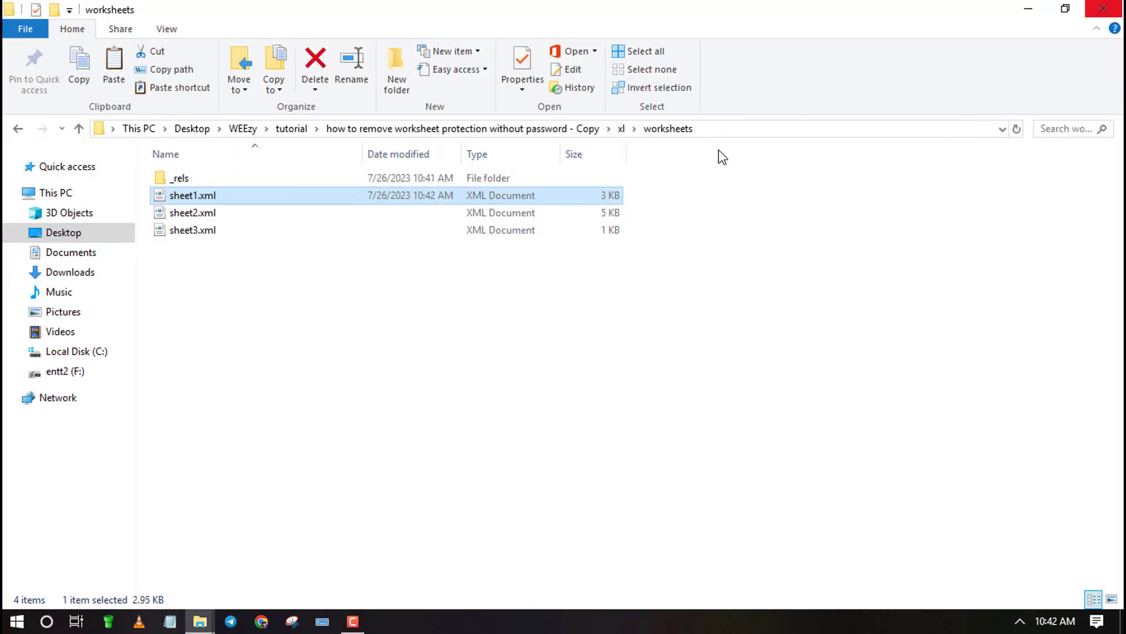
{"action": "left_click", "coordinate": [465, 130]}
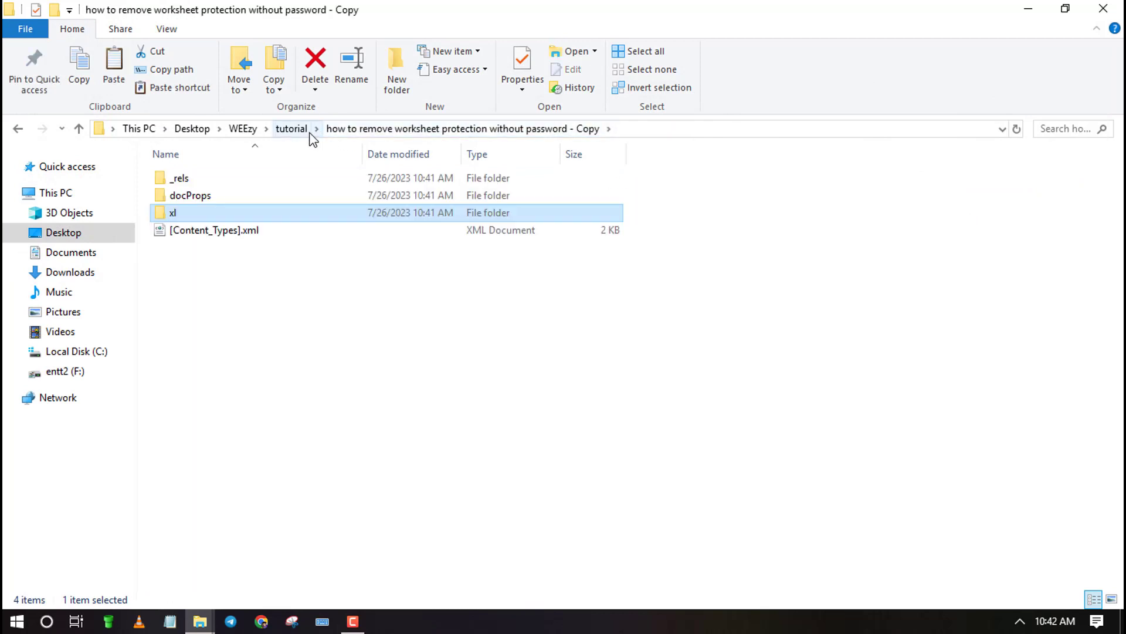
{"action": "left_click", "coordinate": [369, 130]}
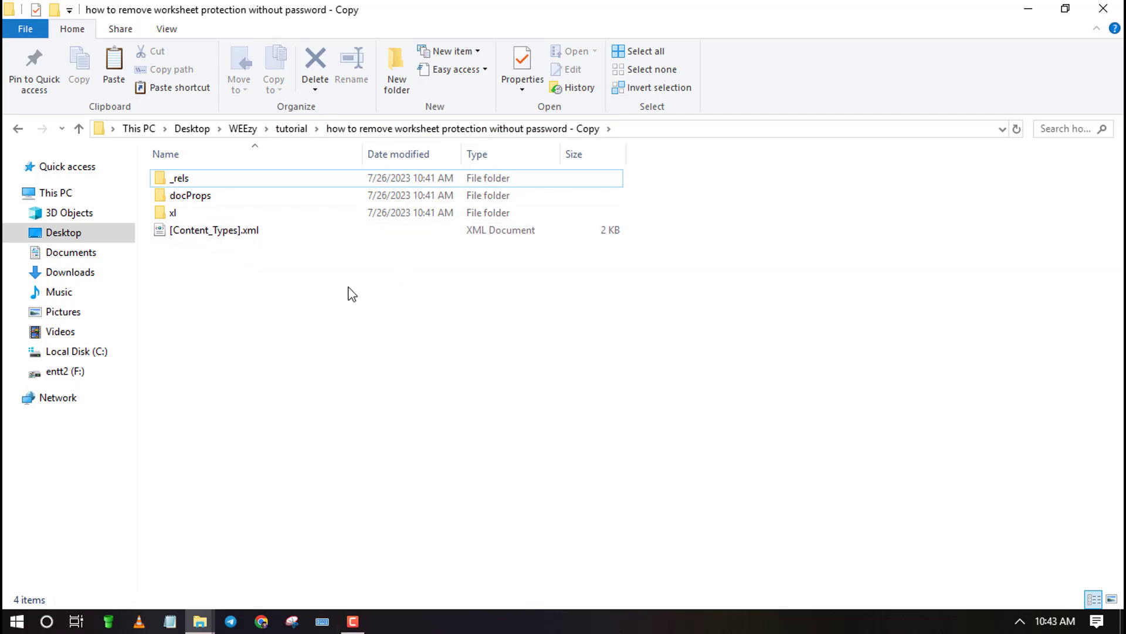
{"action": "key", "text": "ctrl+a"}
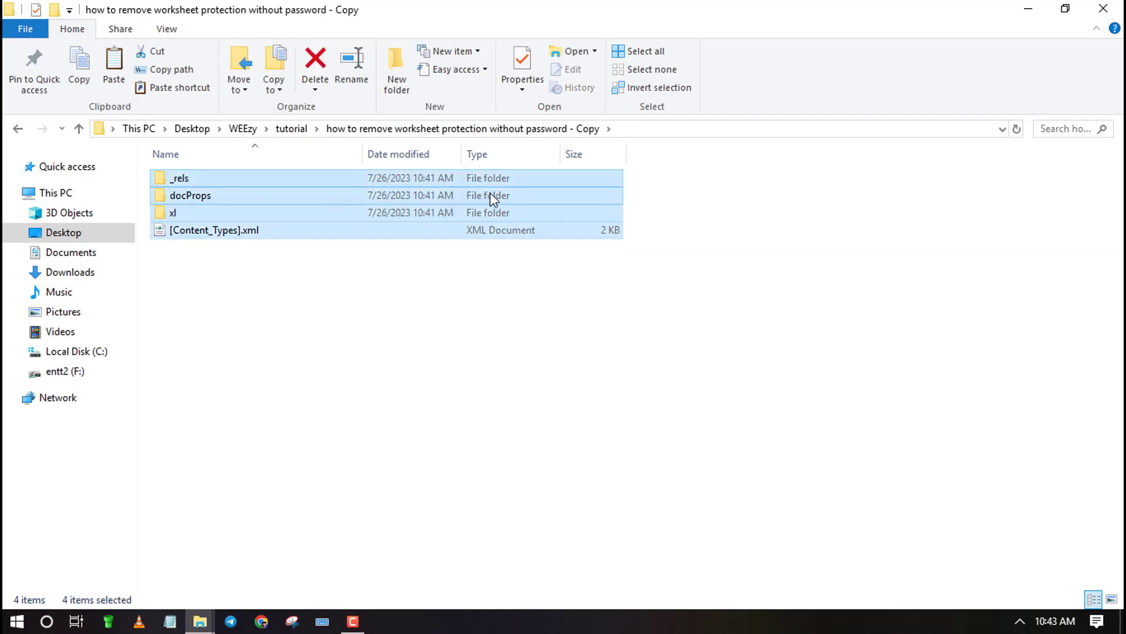
{"action": "right_click", "coordinate": [274, 200]}
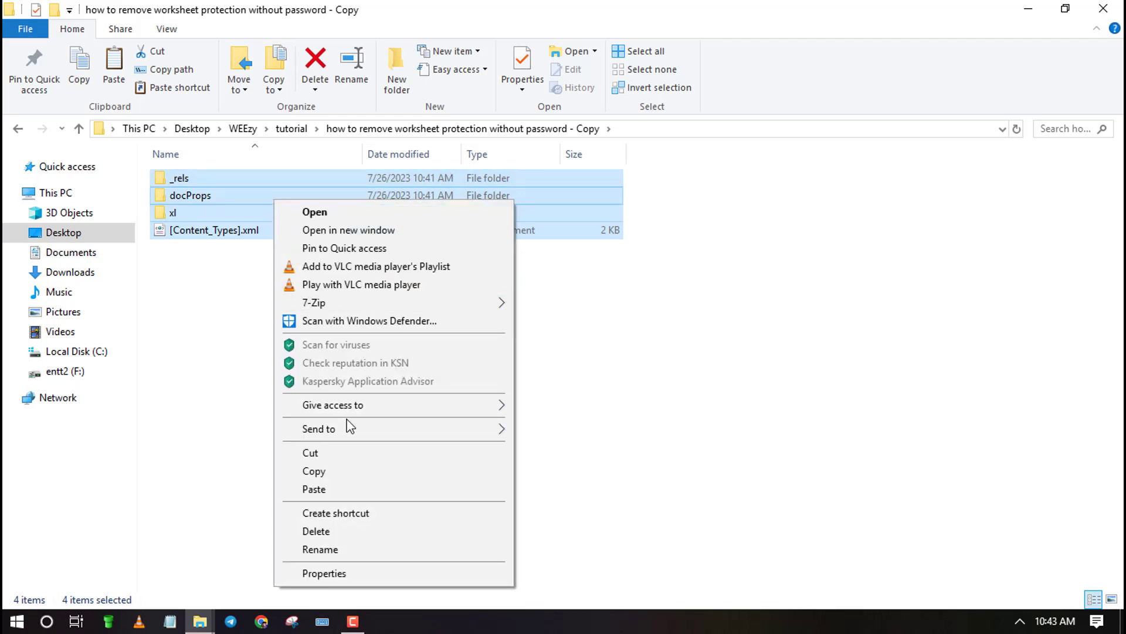
{"action": "mouse_move", "coordinate": [370, 432]}
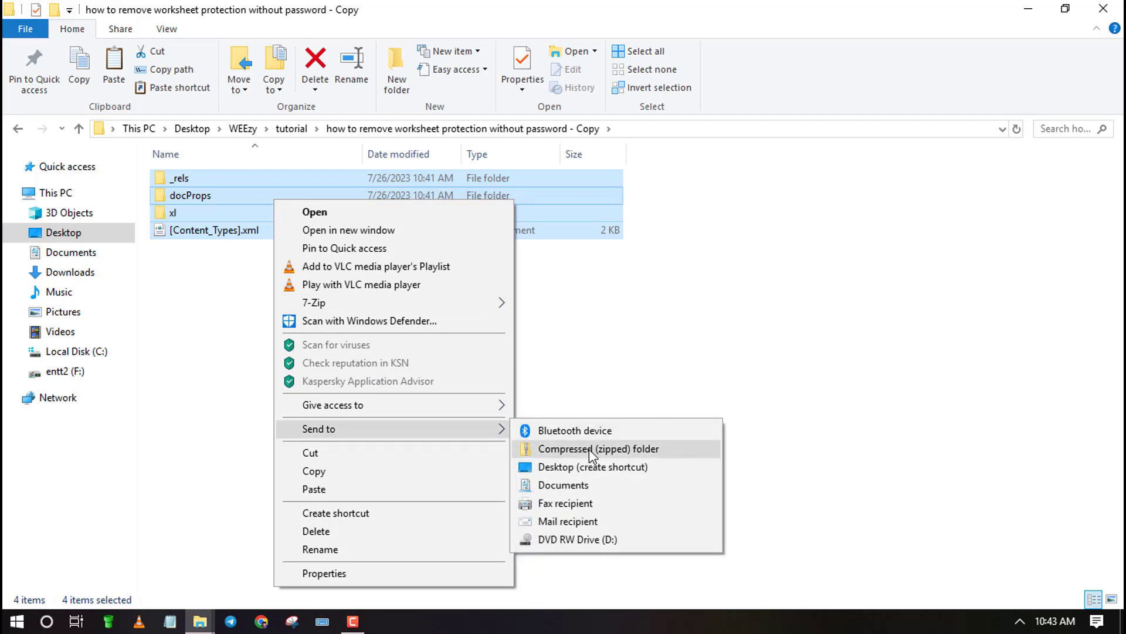
{"action": "left_click", "coordinate": [591, 448]}
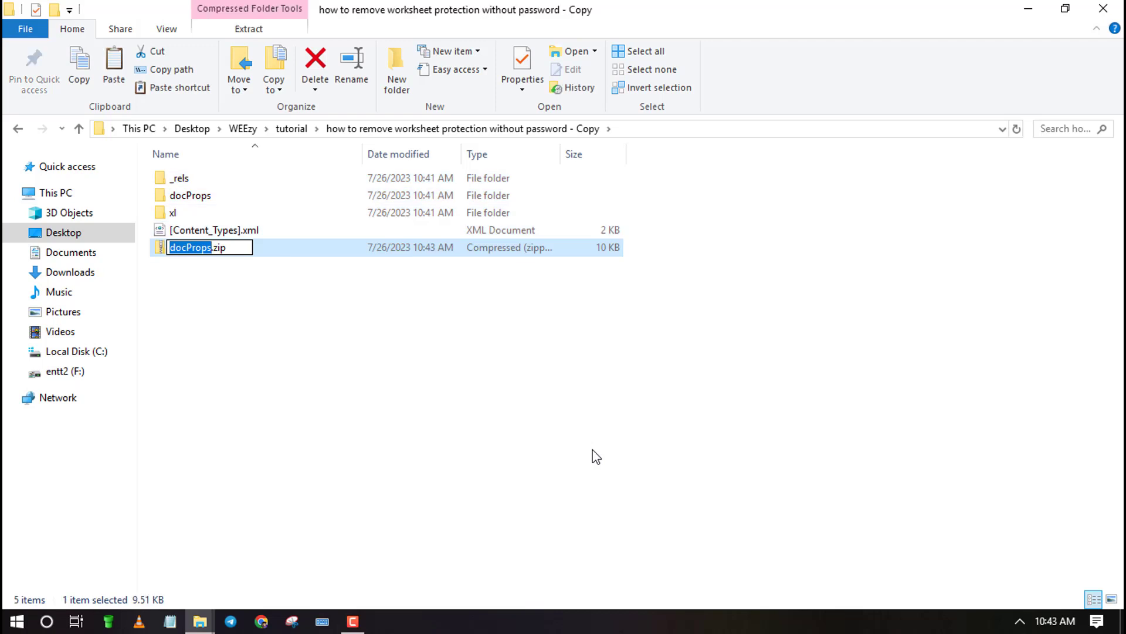
Rename the new docProps.zip archive to 'unlocked excel.zip'.
{"action": "key", "text": "BackSpace"}
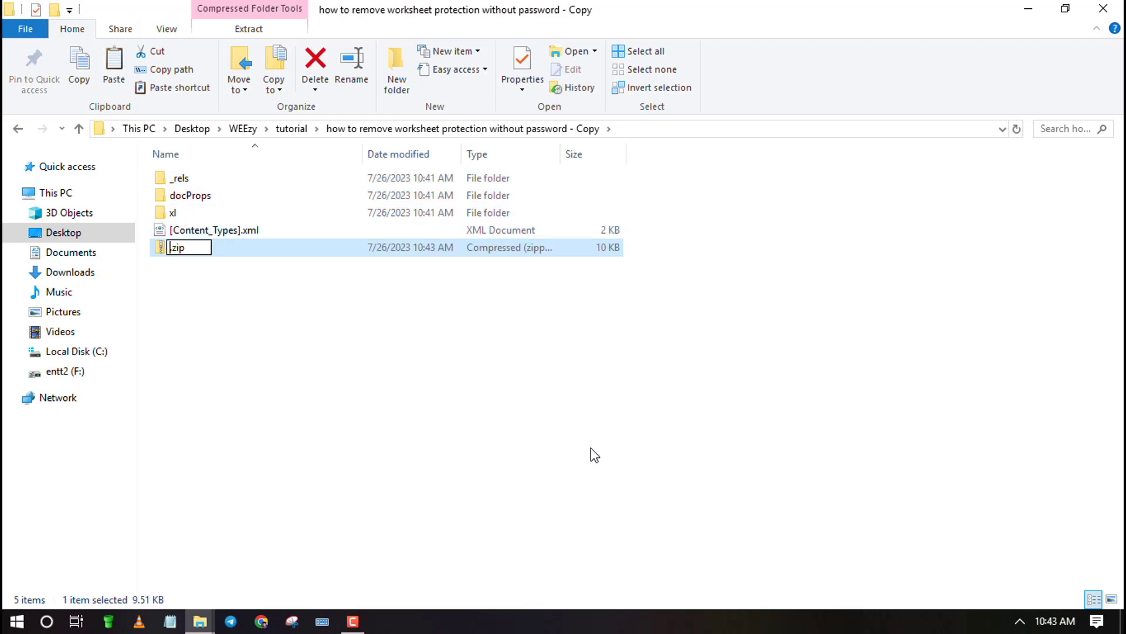
{"action": "type", "text": "unlocked"}
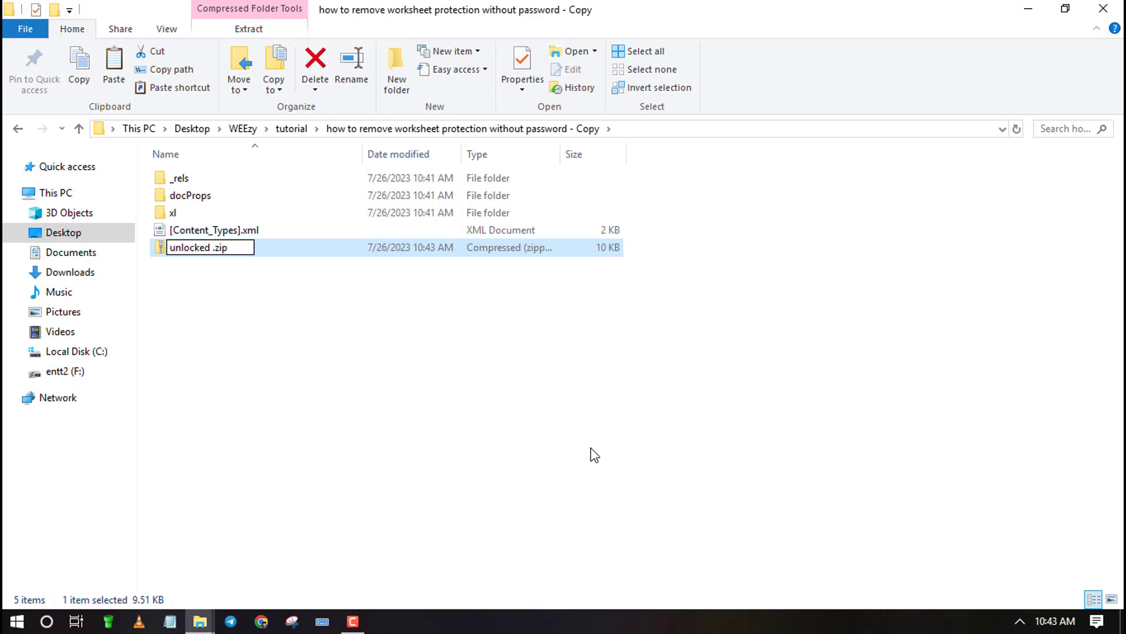
{"action": "type", "text": " excel"}
{"action": "key", "text": "Return"}
{"action": "left_click", "coordinate": [294, 333]}
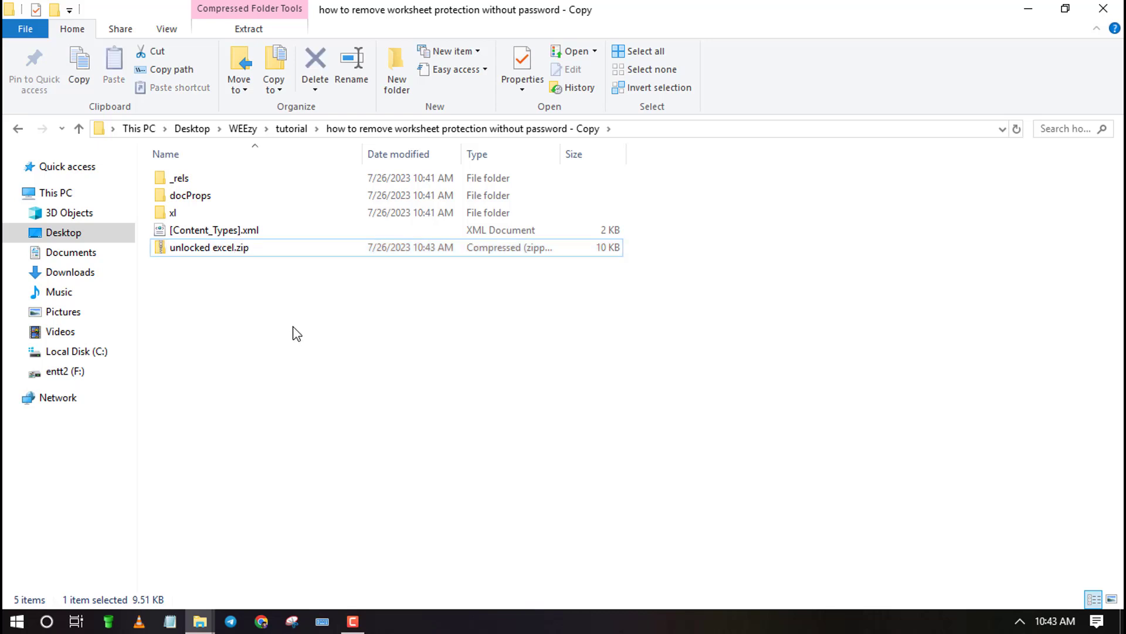
{"action": "right_click", "coordinate": [270, 248]}
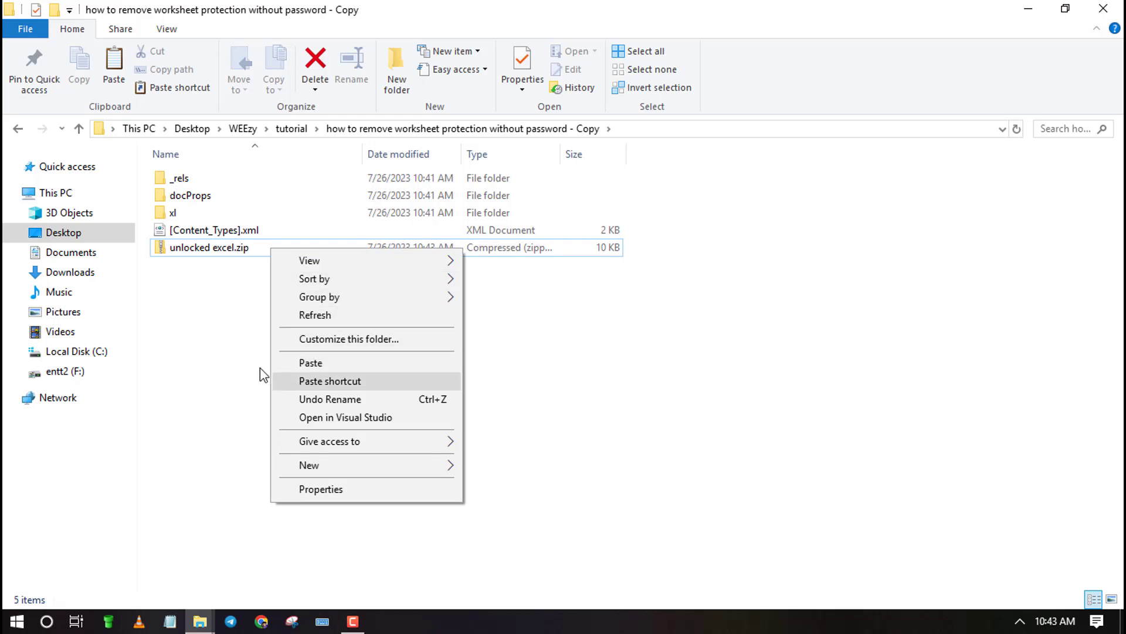
Change unlocked excel.zip's extension to .xlsx, accepting the extension-change warning.
{"action": "left_click", "coordinate": [243, 332]}
{"action": "left_click", "coordinate": [246, 258]}
{"action": "left_click", "coordinate": [247, 259]}
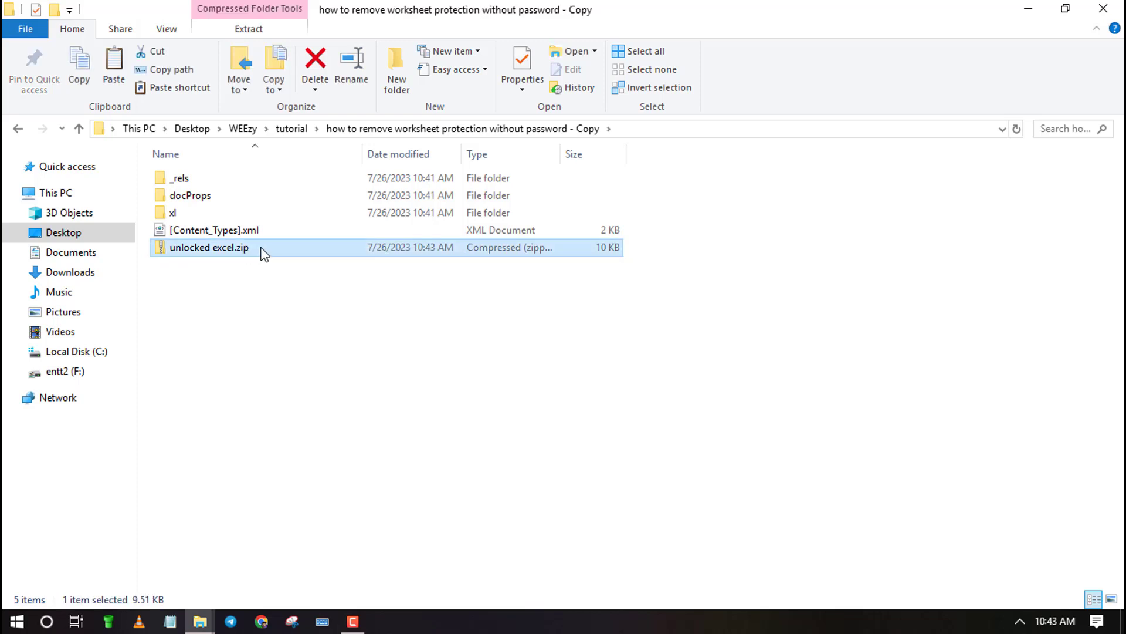
{"action": "right_click", "coordinate": [264, 254]}
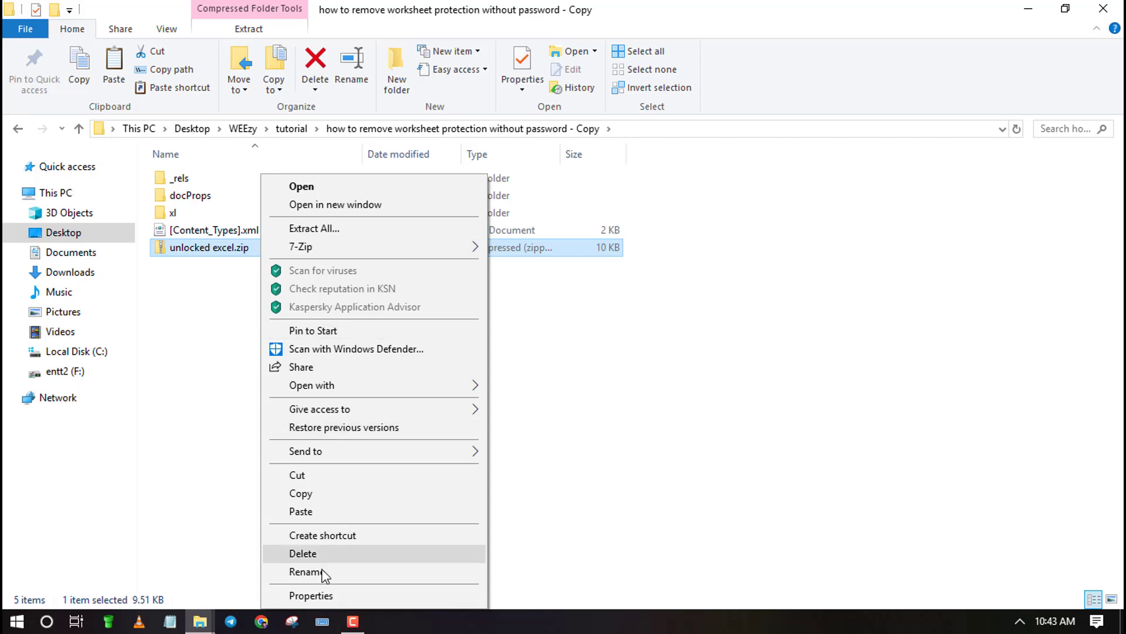
{"action": "left_click", "coordinate": [344, 572]}
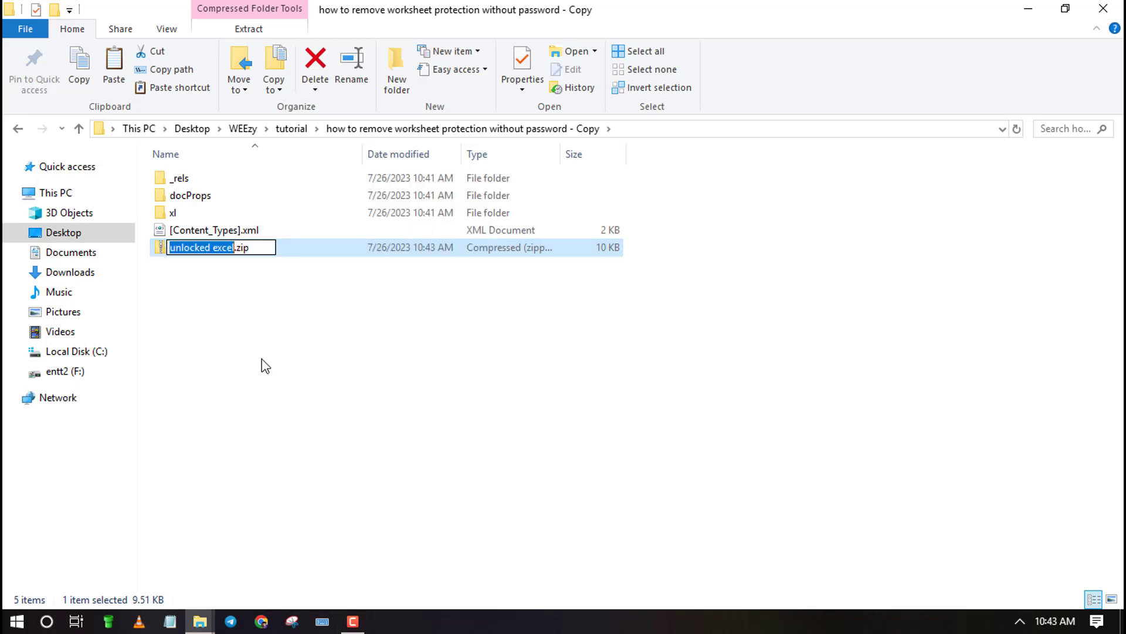
{"action": "left_click", "coordinate": [255, 247]}
{"action": "key", "text": "BackSpace"}
{"action": "key", "text": "BackSpace"}
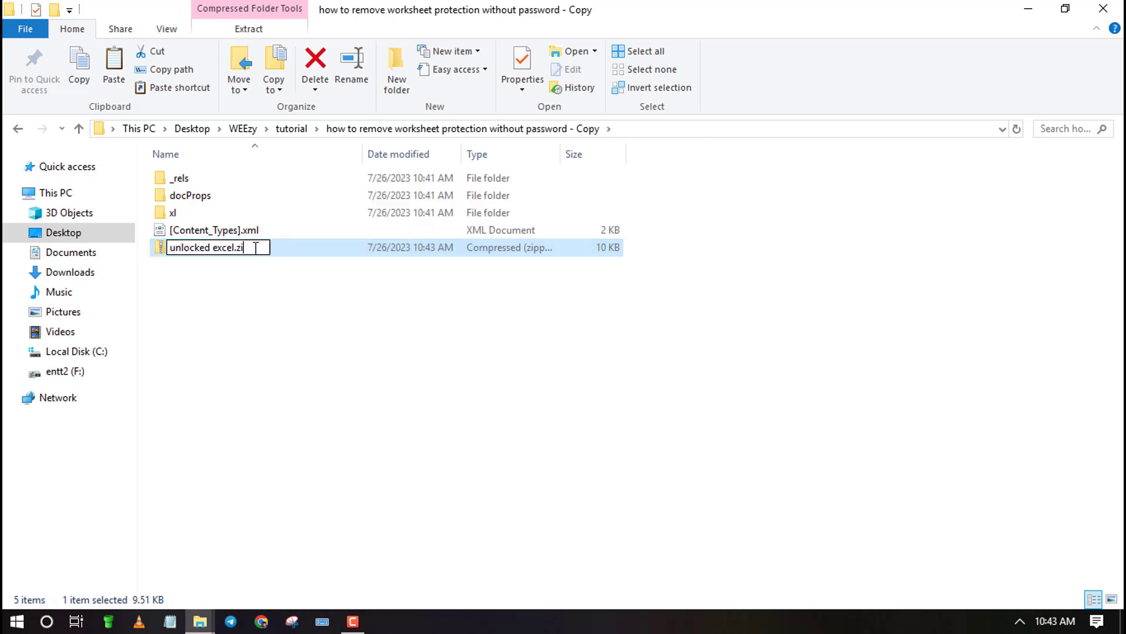
{"action": "type", "text": "xlsx"}
{"action": "key", "text": "Return"}
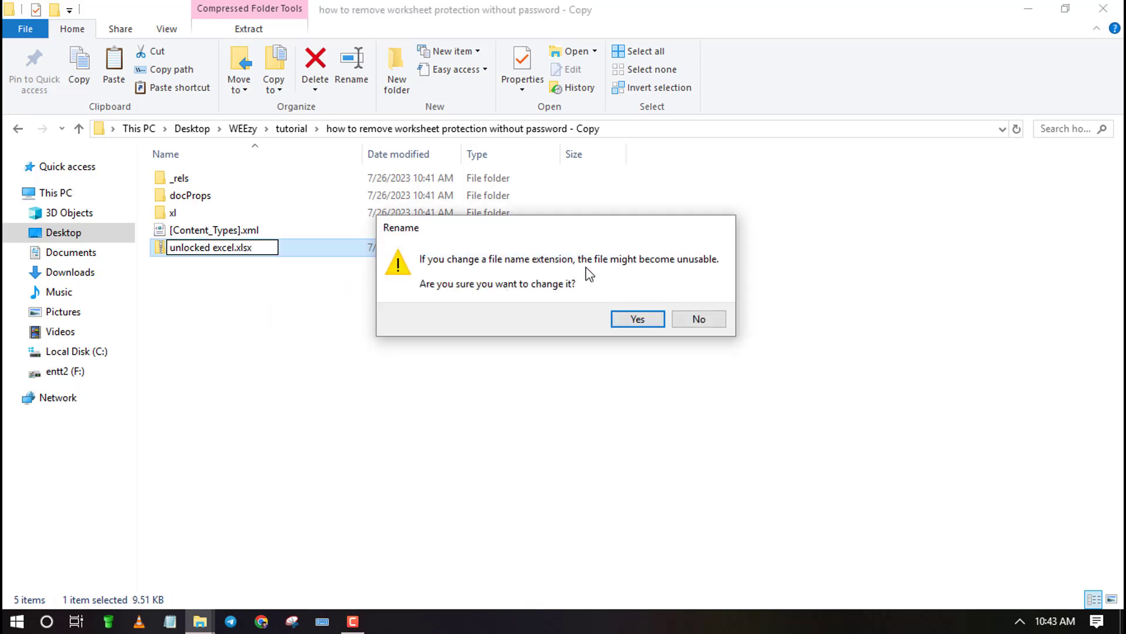
{"action": "left_click", "coordinate": [643, 323]}
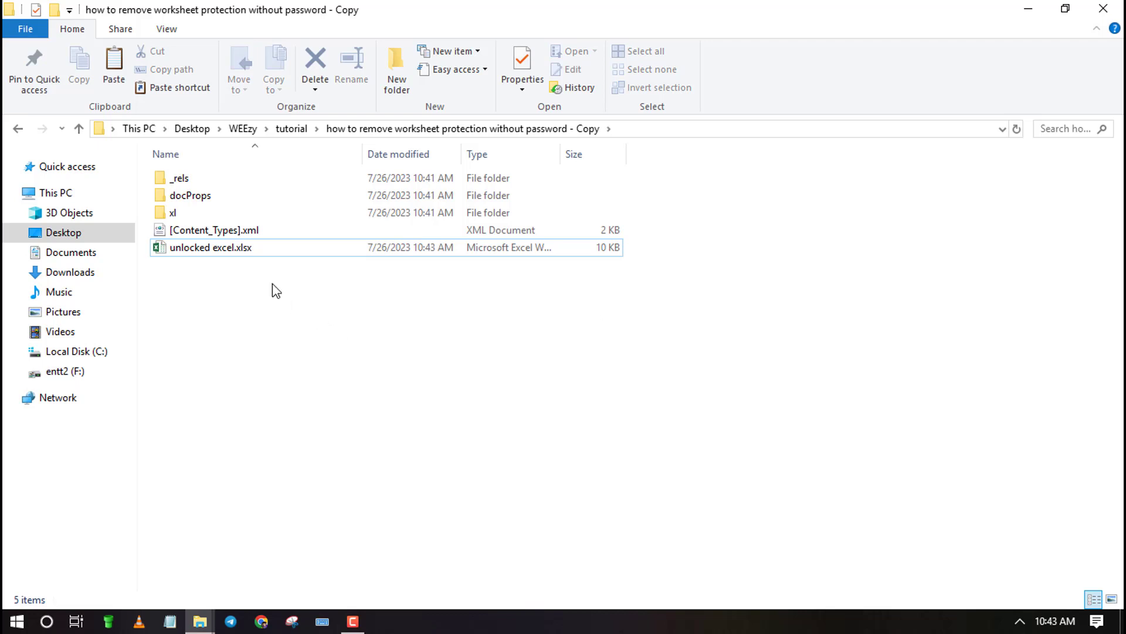
{"action": "left_click", "coordinate": [295, 251]}
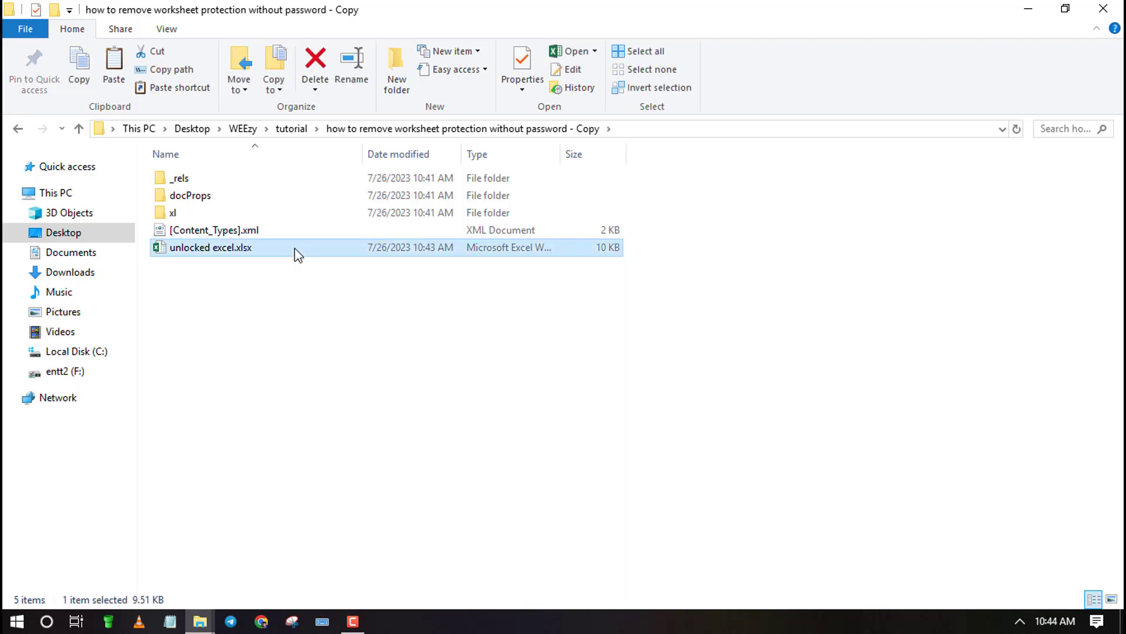
Open unlocked excel.xlsx in Excel and edit the New York text in cell D6.
{"action": "double_click", "coordinate": [294, 248]}
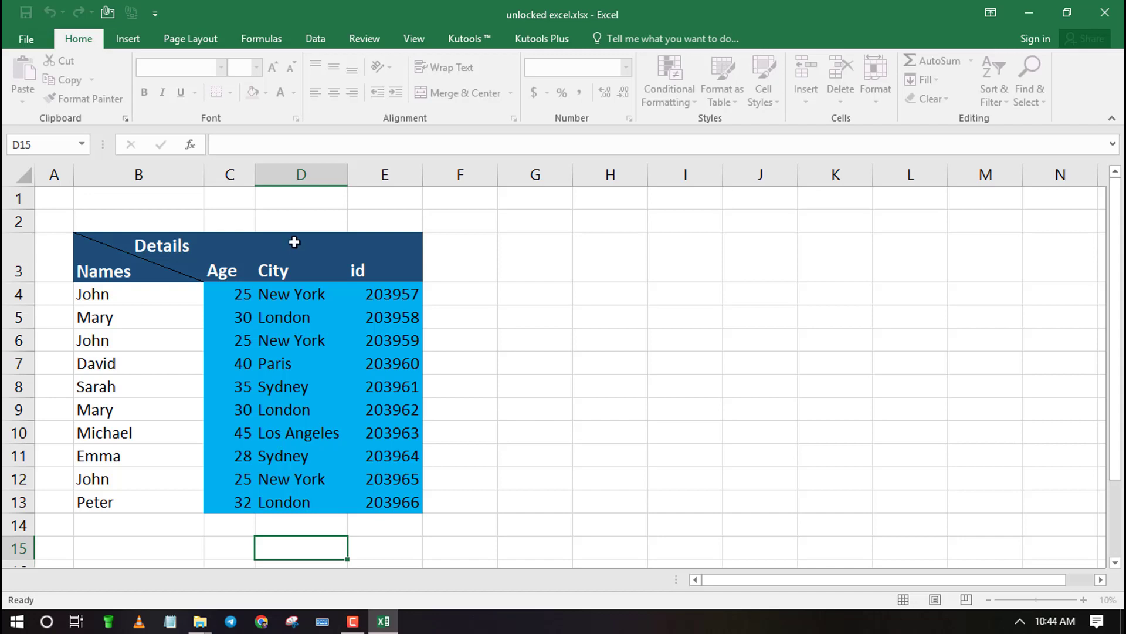
{"action": "key", "text": "ctrl+Up"}
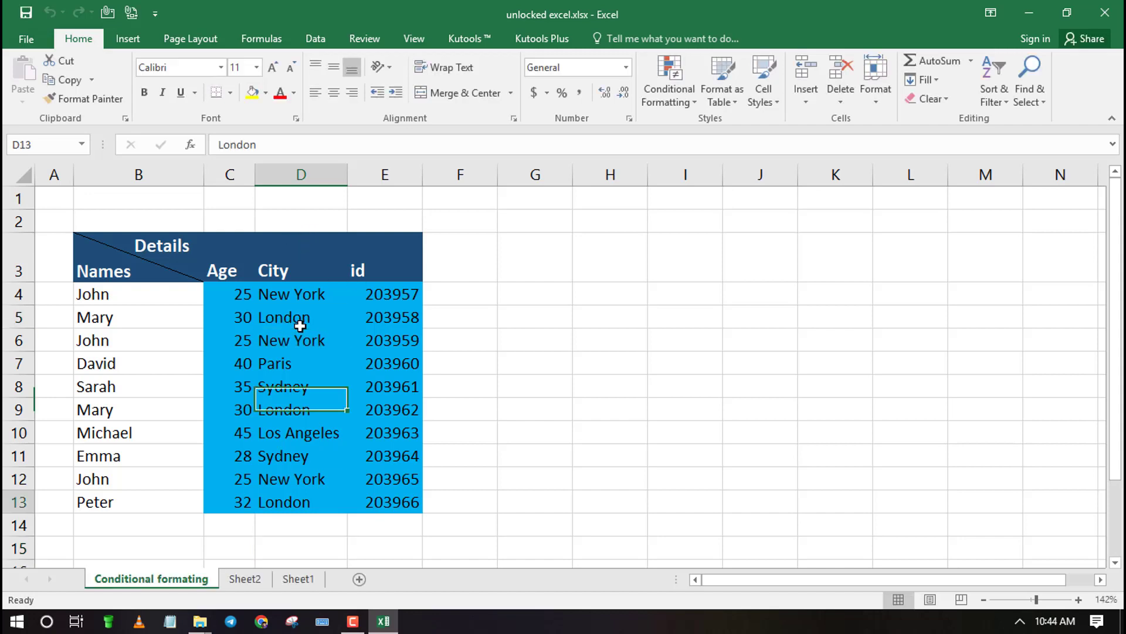
{"action": "left_click", "coordinate": [301, 338]}
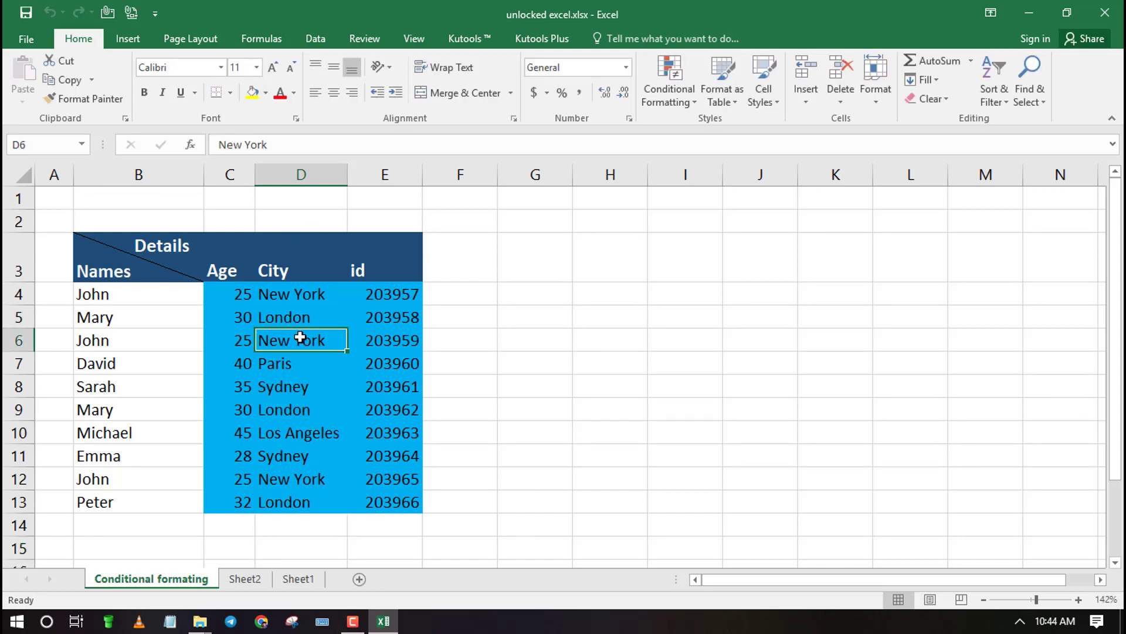
{"action": "double_click", "coordinate": [300, 338]}
{"action": "key", "text": "BackSpace"}
{"action": "key", "text": "BackSpace"}
{"action": "key", "text": "BackSpace"}
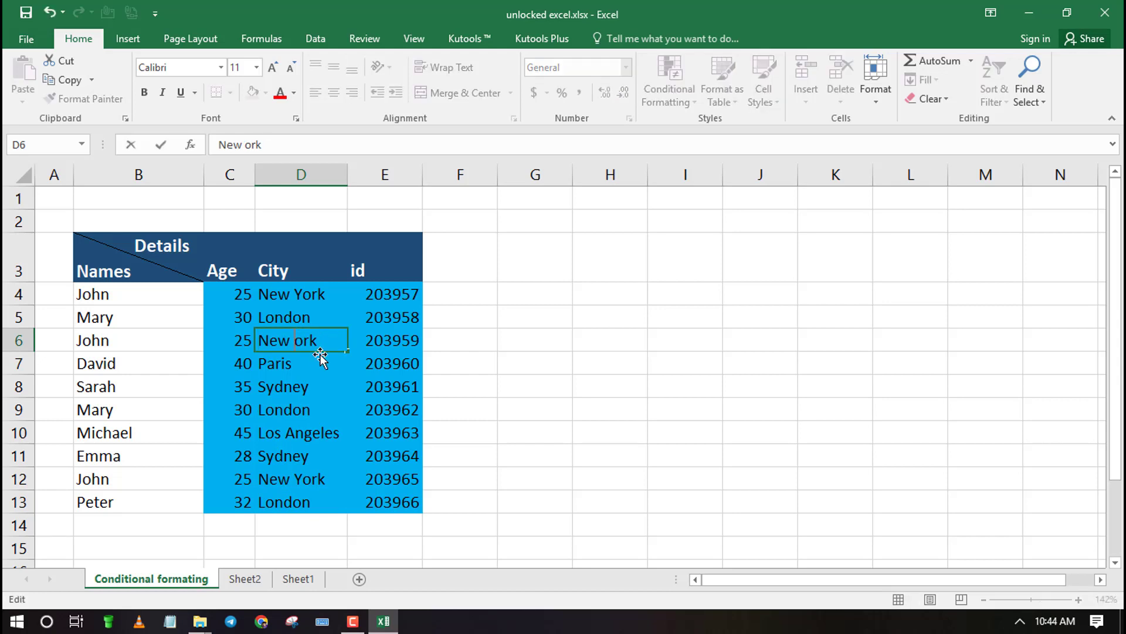